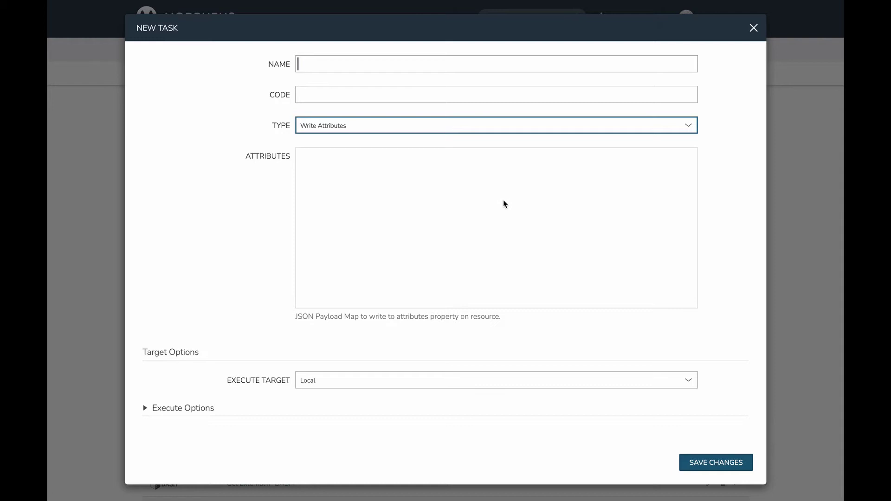
# Step: View the Attributes field of the new Write Attributes task and close the form without saving
pyautogui.click(585, 186)
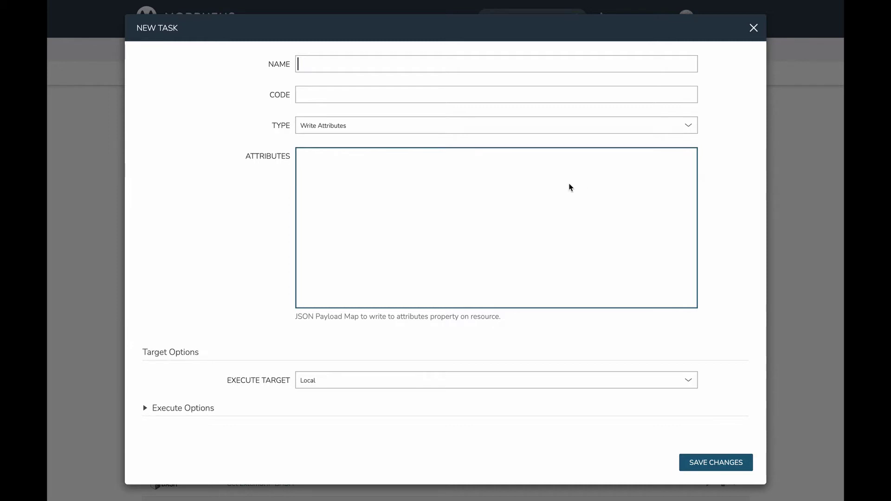
pyautogui.click(753, 29)
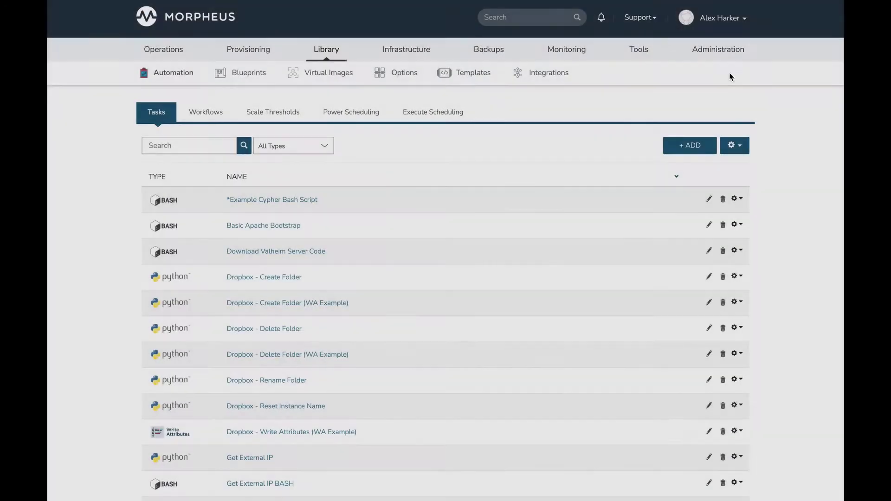
# Step: Open the task "Dropbox - Create Folder (WA Example)" from the task list and bring up its edit form
pyautogui.scroll(-1, 481, 211)
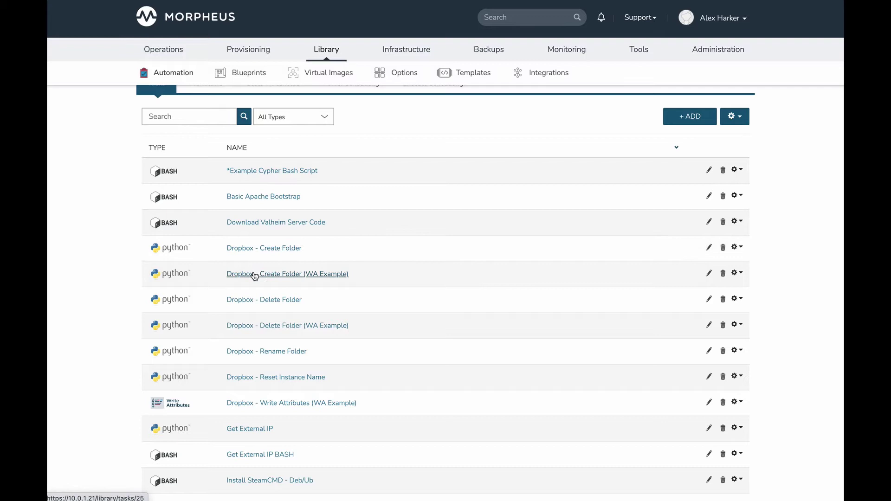
pyautogui.click(294, 277)
pyautogui.scroll(-1, 555, 277)
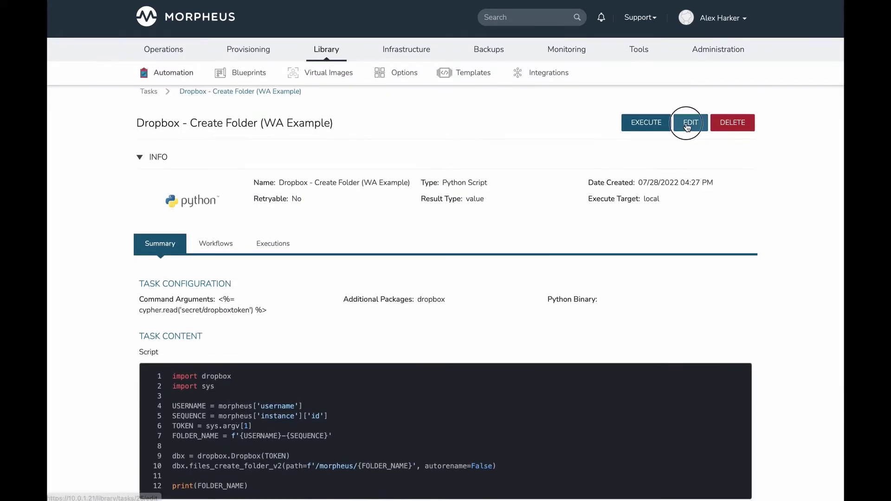
pyautogui.click(690, 124)
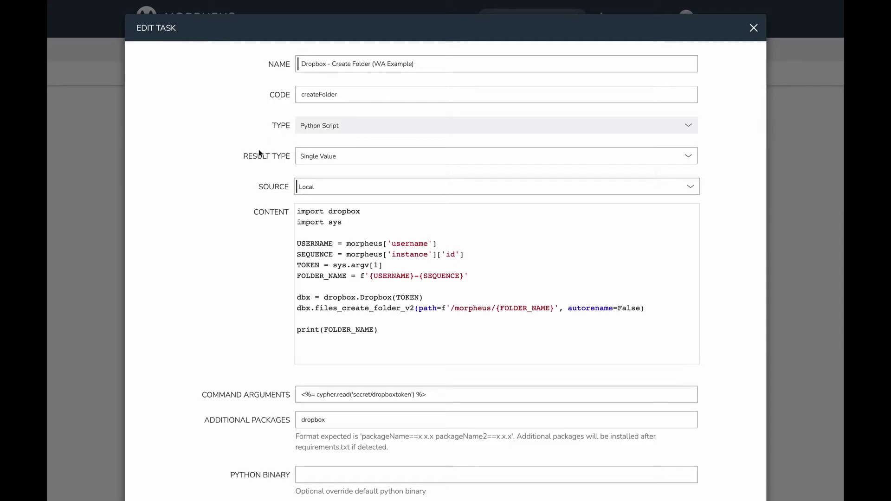
pyautogui.scroll(-1, 291, 206)
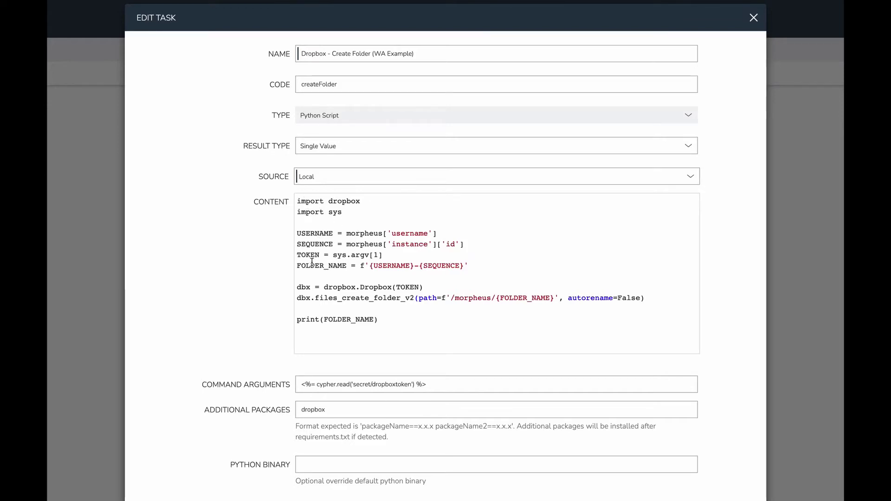
# Step: Examine the USERNAME, SEQUENCE and FOLDER_NAME lines of the Python script to see how the folder name is built
pyautogui.moveTo(297, 232); pyautogui.dragTo(436, 233)
pyautogui.click(437, 233)
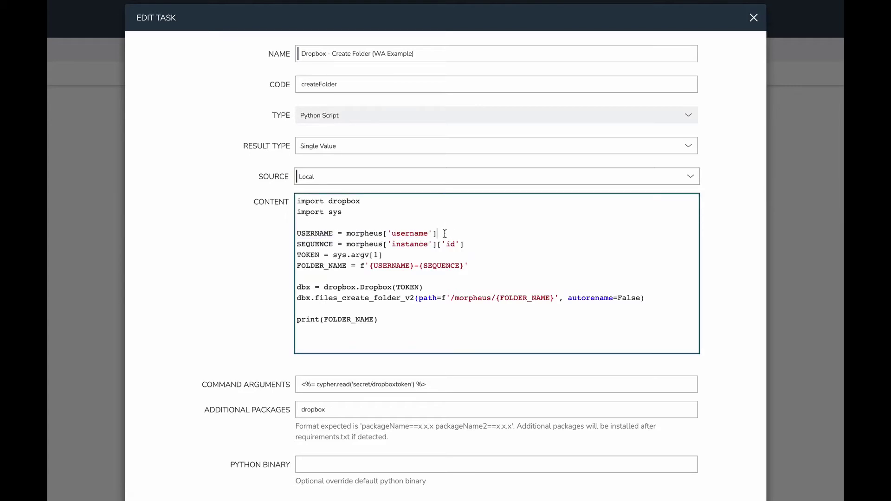
pyautogui.moveTo(298, 244); pyautogui.dragTo(472, 246)
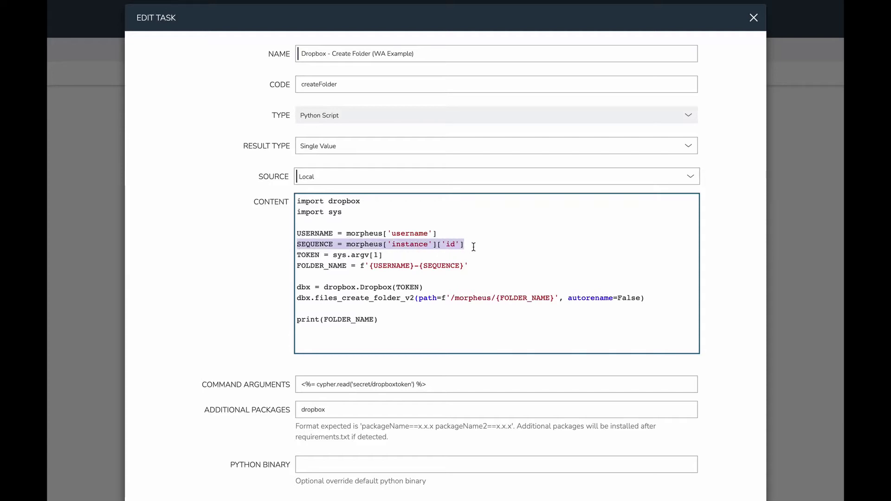
pyautogui.click(472, 246)
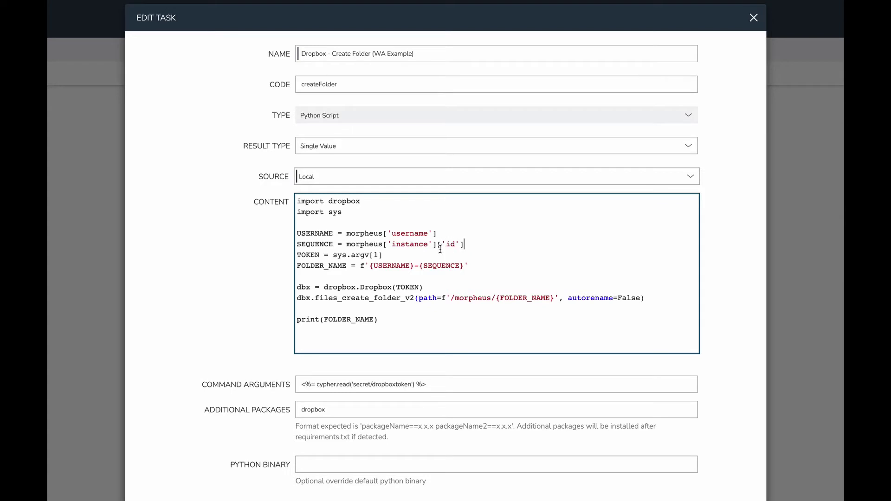
pyautogui.moveTo(298, 265); pyautogui.dragTo(468, 268)
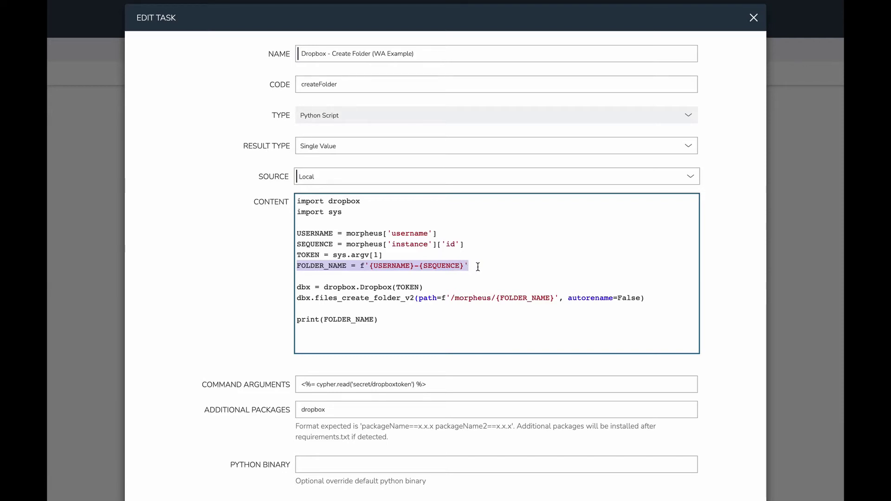
pyautogui.click(478, 267)
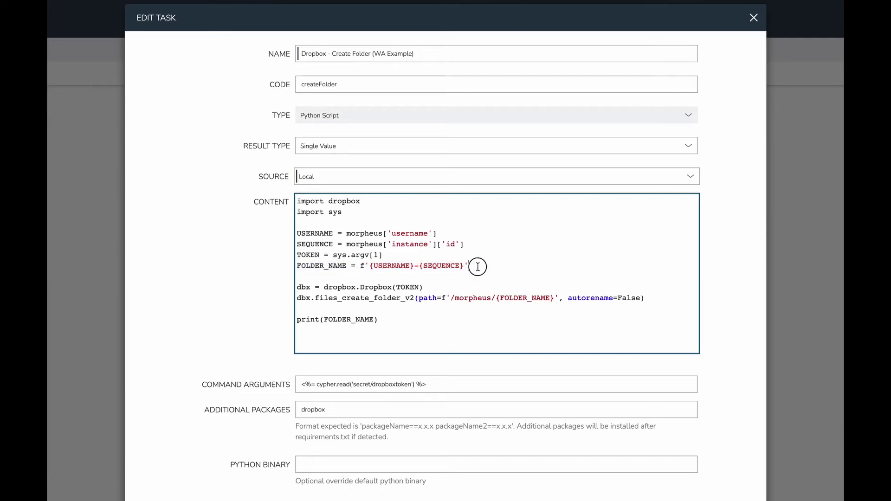
# Step: Compare the script's TOKEN line with the cypher.read expression in the command arguments
pyautogui.click(381, 255)
pyautogui.click(423, 384)
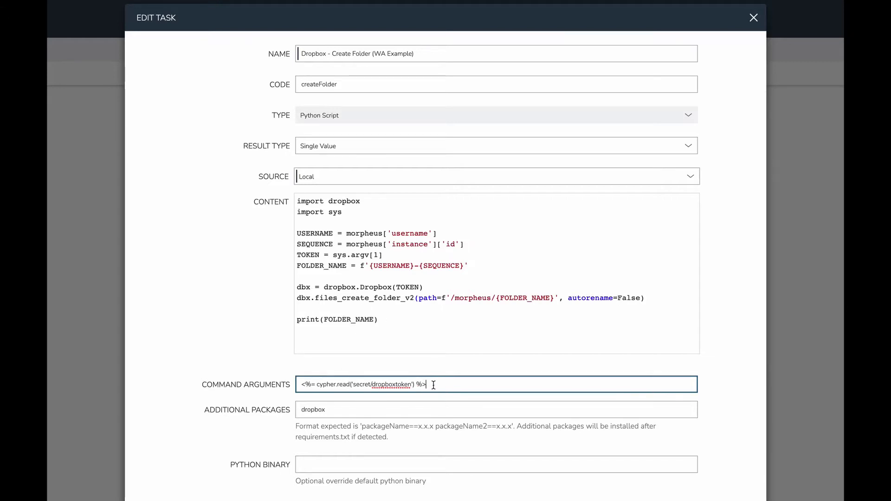
pyautogui.moveTo(432, 385); pyautogui.dragTo(292, 385)
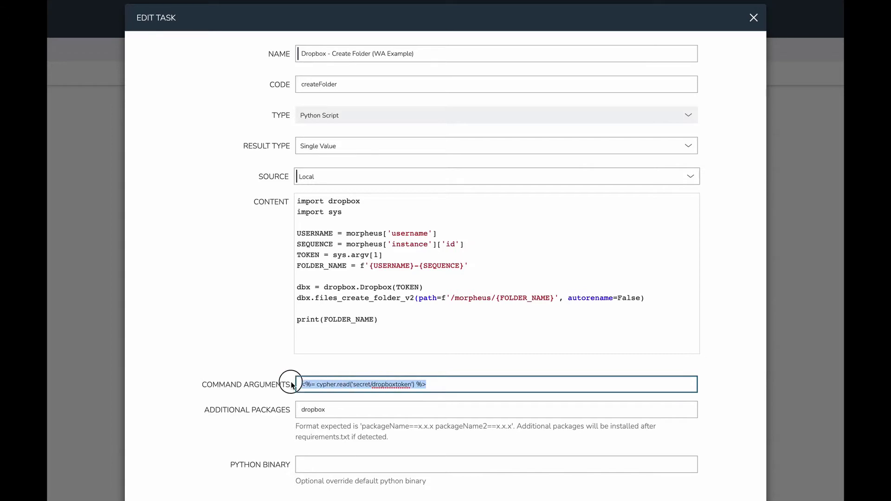
pyautogui.click(327, 383)
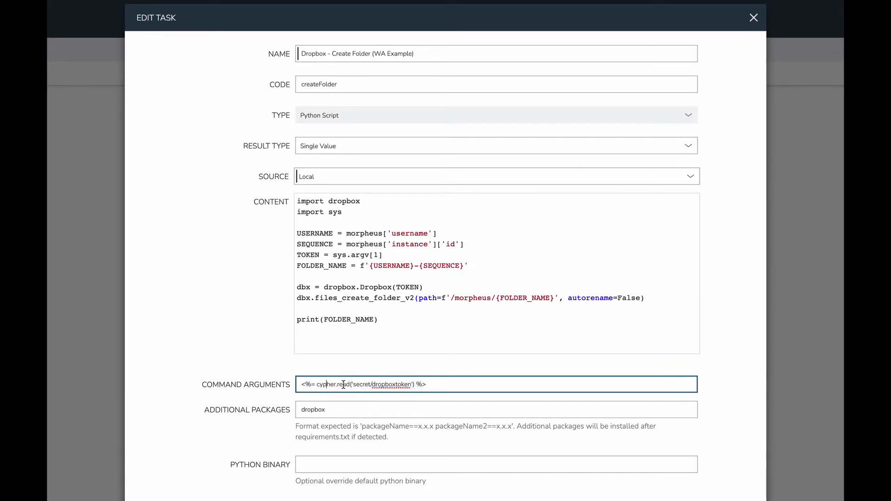
pyautogui.click(453, 384)
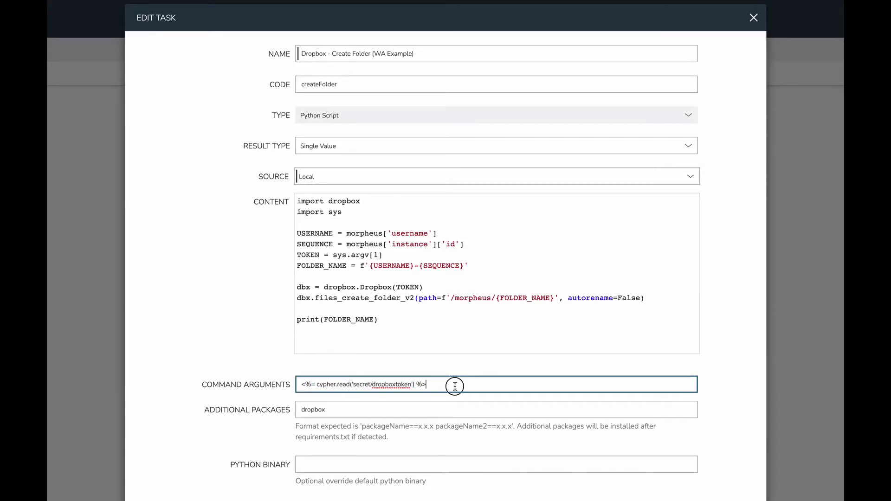
pyautogui.click(383, 255)
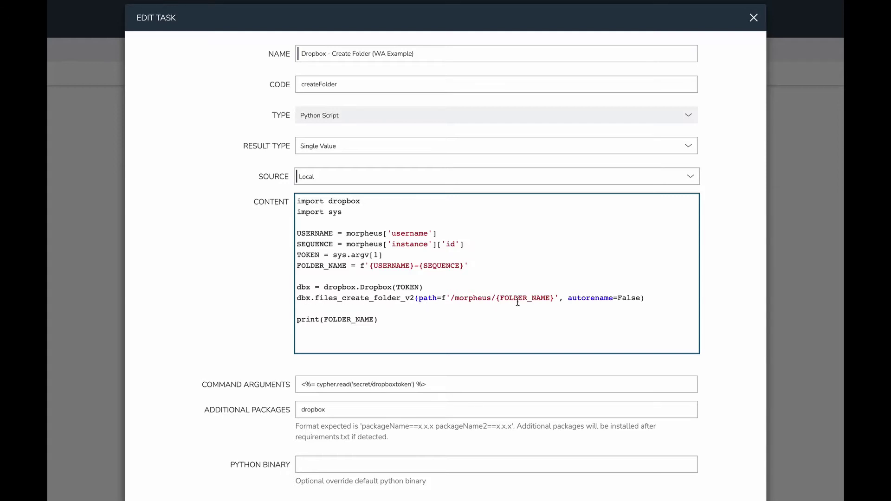
# Step: Examine the script's print(FOLDER_NAME) output line and the remaining task settings, and close the edit form without saving
pyautogui.moveTo(298, 319); pyautogui.dragTo(387, 320)
pyautogui.click(387, 320)
pyautogui.moveTo(298, 321); pyautogui.dragTo(388, 320)
pyautogui.click(407, 322)
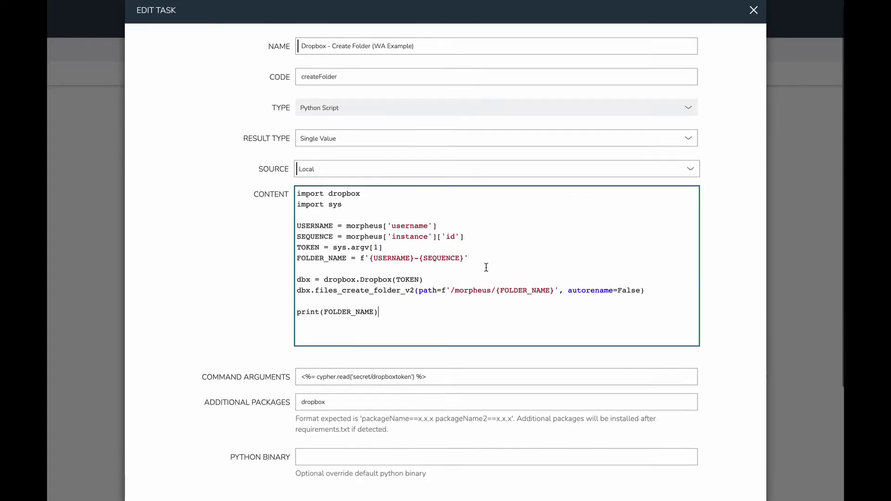
pyautogui.scroll(-3, 486, 267)
pyautogui.scroll(3, 486, 264)
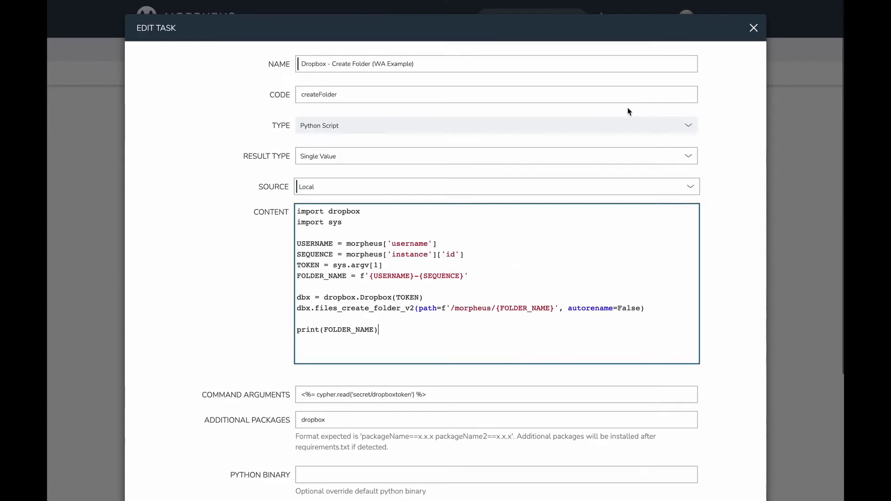
pyautogui.click(753, 28)
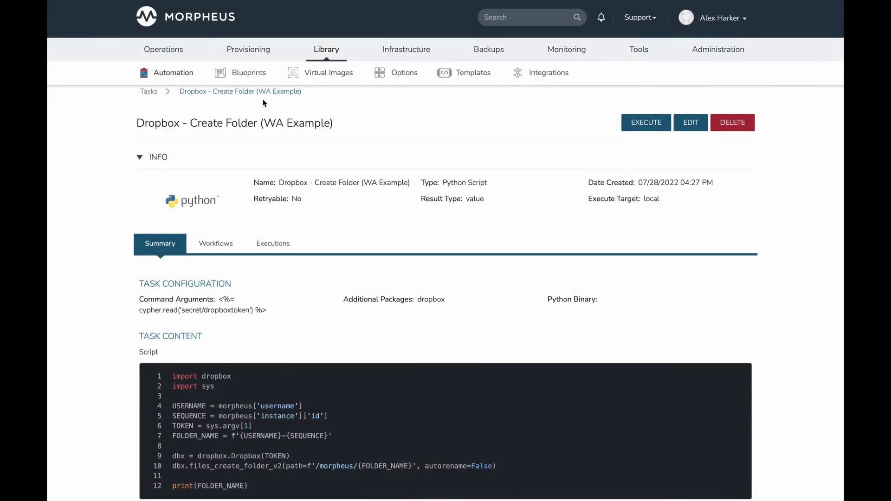
# Step: Return to the task list and open "Dropbox - Write Attributes (WA Example)" in its edit form
pyautogui.click(149, 92)
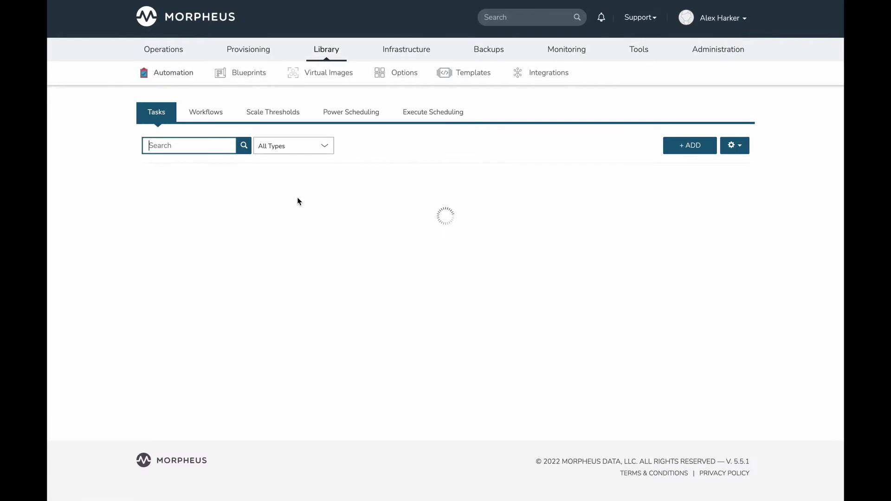
pyautogui.scroll(-1, 330, 293)
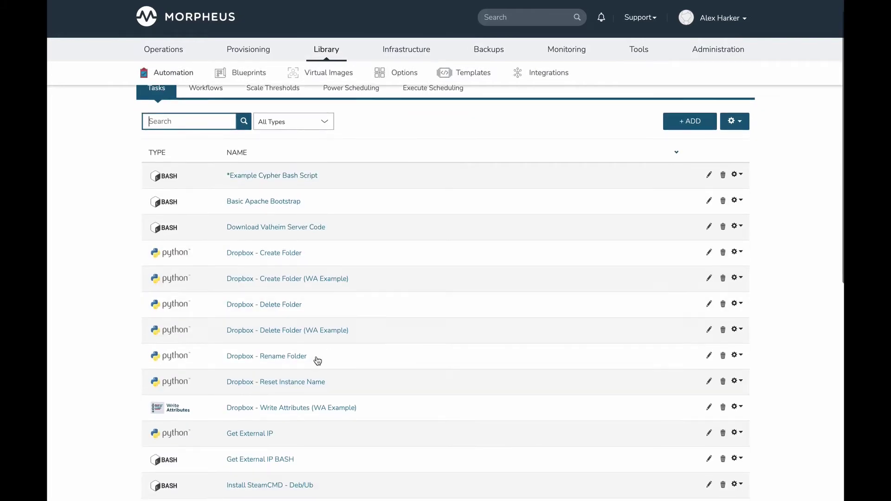
pyautogui.click(279, 408)
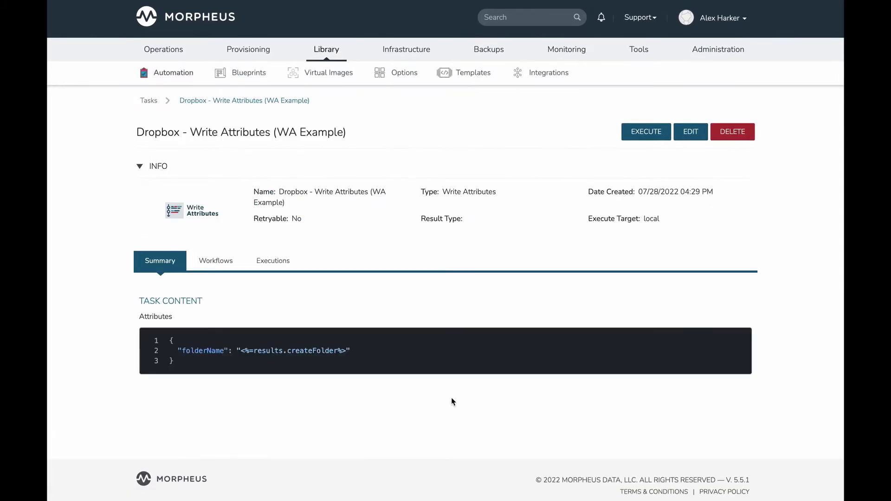
pyautogui.click(691, 132)
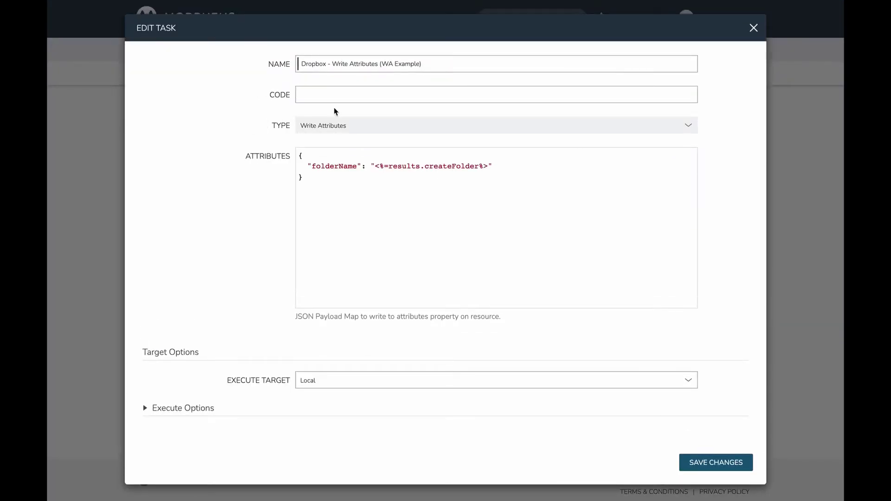
# Step: Examine the results.createFolder reference in the folderName attribute's JSON and close the edit form without saving
pyautogui.click(316, 178)
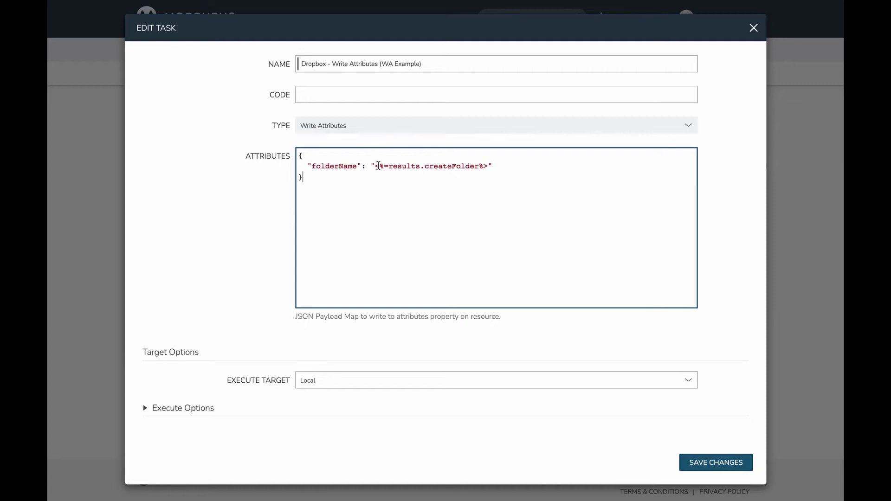
pyautogui.doubleClick(397, 166)
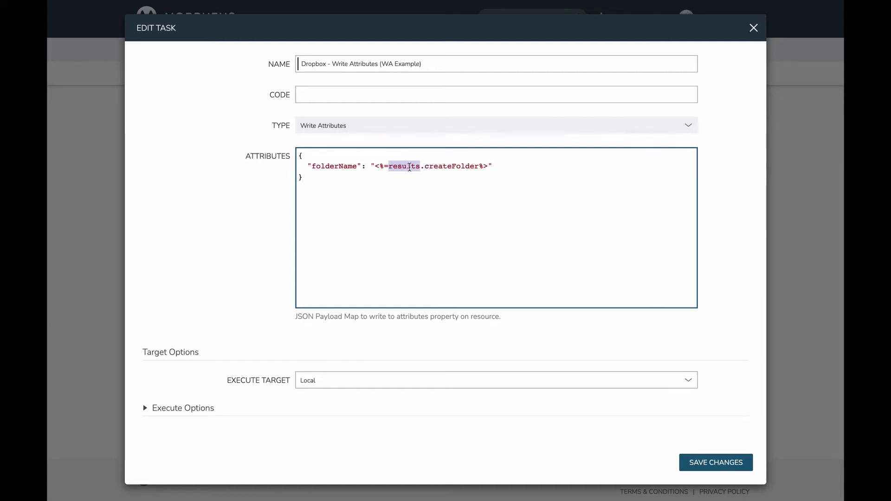
pyautogui.moveTo(425, 166); pyautogui.dragTo(474, 167)
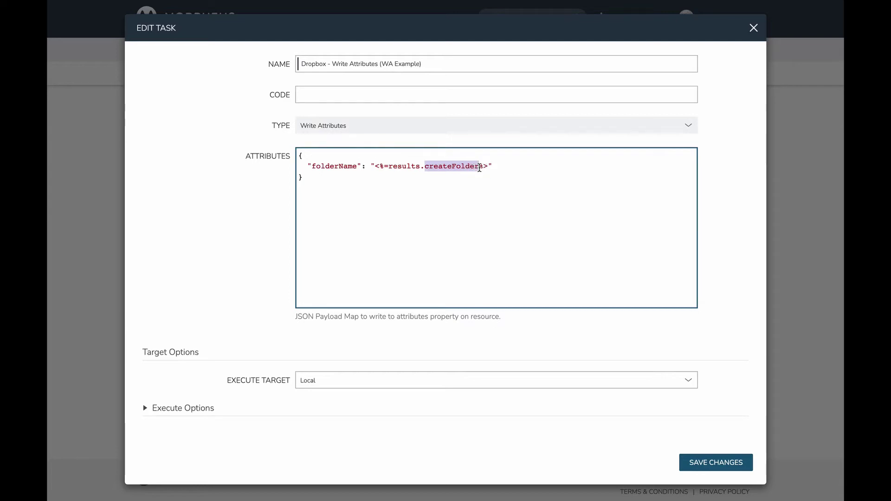
pyautogui.click(503, 168)
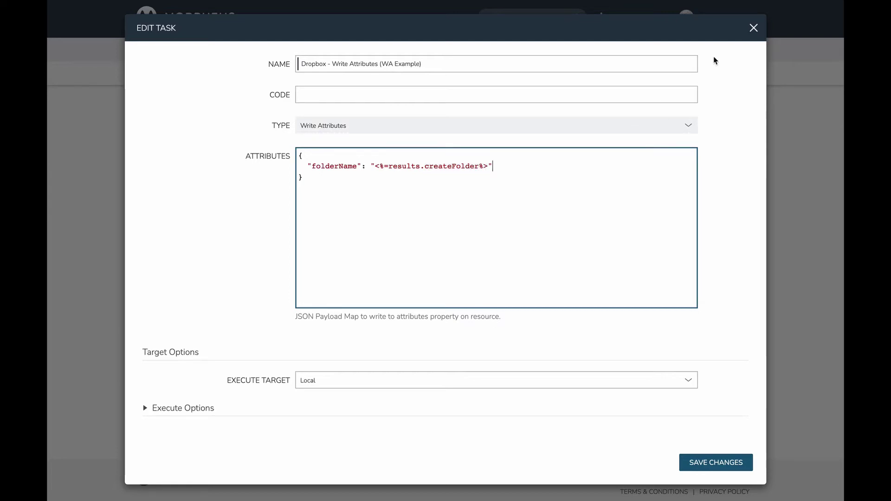
pyautogui.click(752, 28)
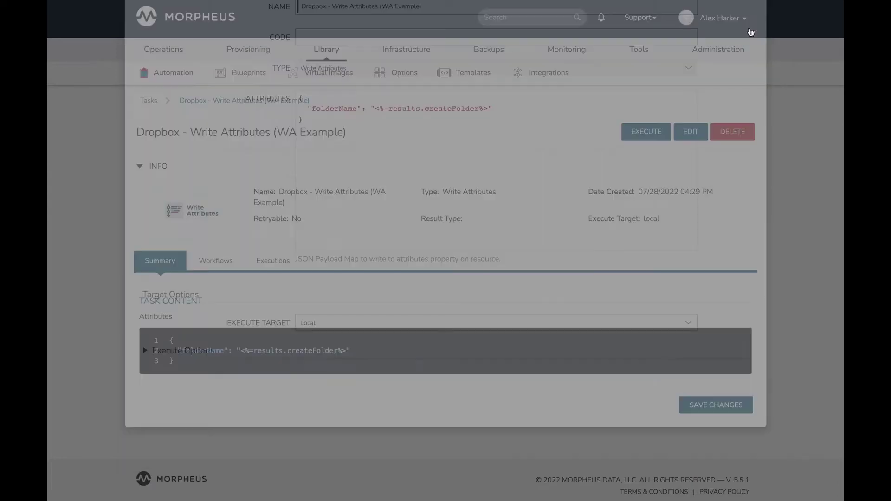
# Step: Go back to the task list and reopen the edit form of "Dropbox - Create Folder (WA Example)"
pyautogui.click(149, 101)
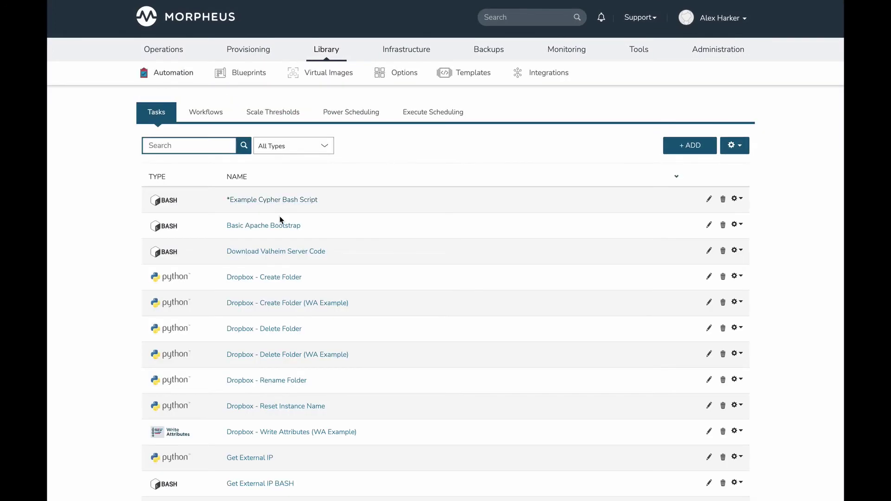
pyautogui.click(281, 303)
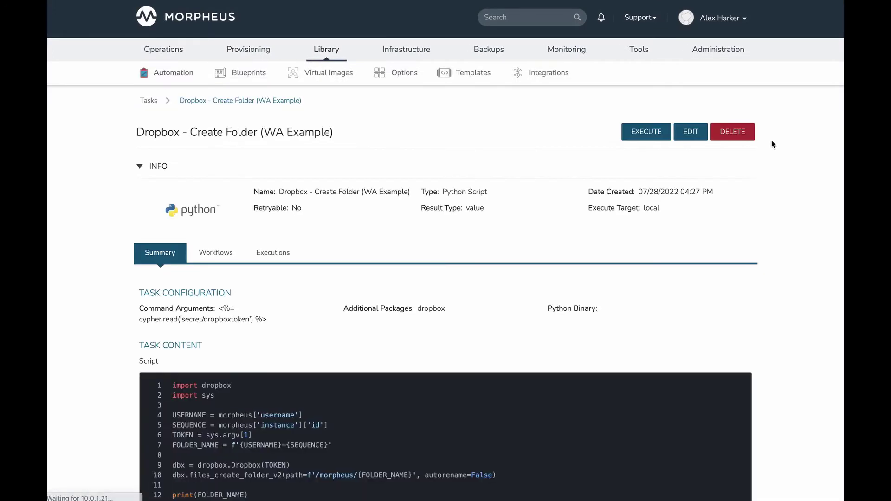
pyautogui.click(691, 132)
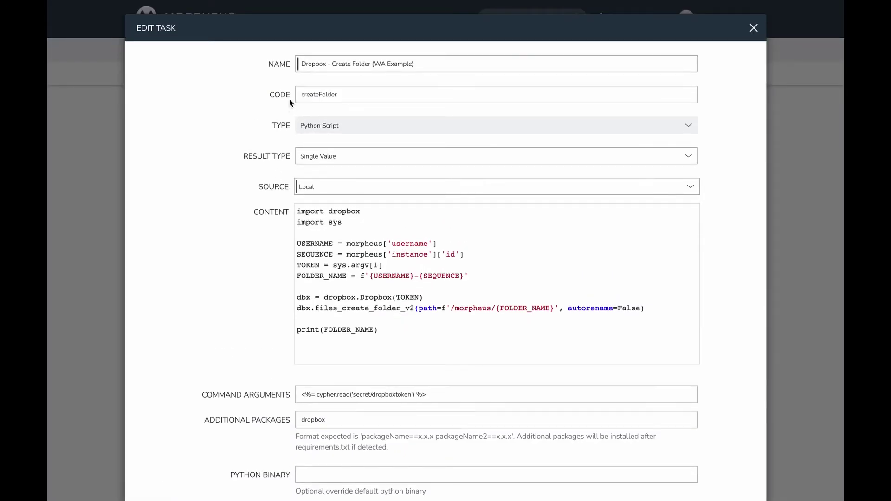
# Step: Examine the task's code and its available result types, keeping Single Value selected
pyautogui.moveTo(341, 95); pyautogui.dragTo(288, 96)
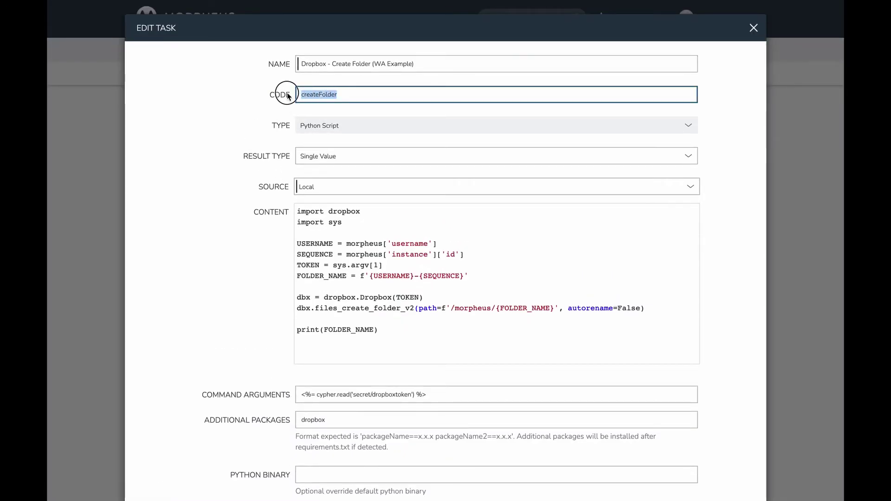
pyautogui.click(379, 95)
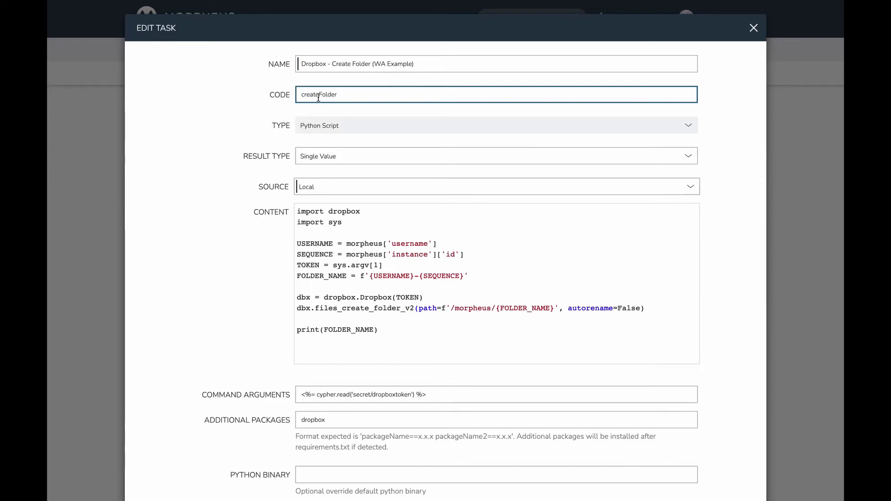
pyautogui.click(348, 159)
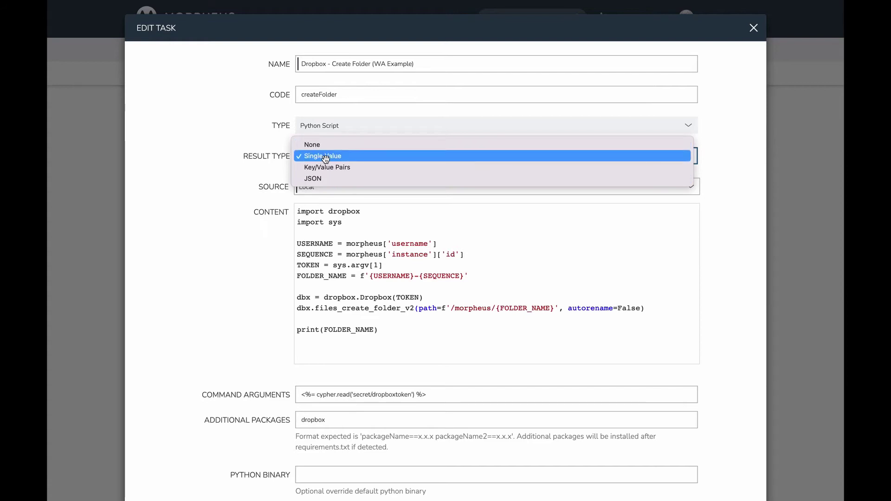
pyautogui.click(332, 157)
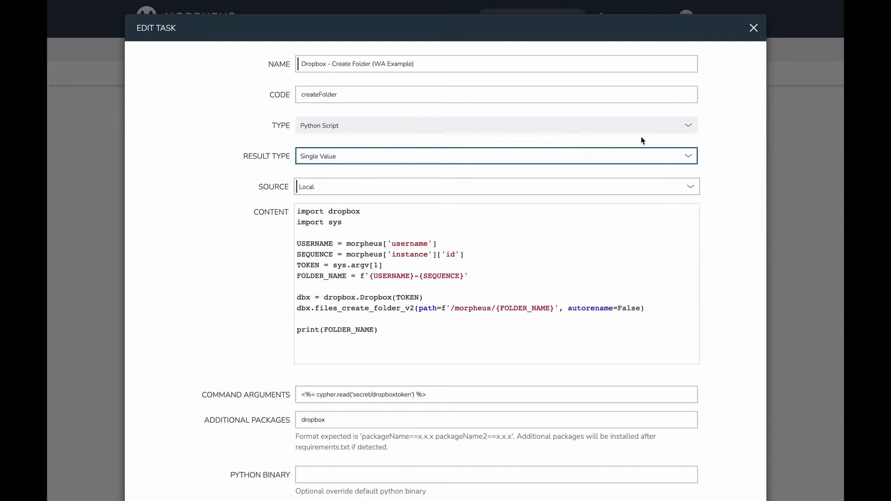
# Step: Close the task's edit form without saving and read the result types and script config examples in the Task Results documentation
pyautogui.click(754, 28)
pyautogui.moveTo(639, 50)
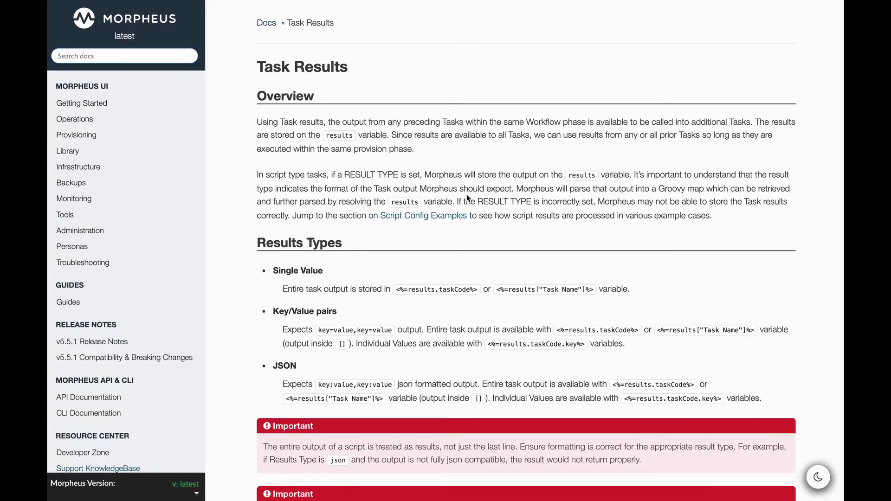
pyautogui.scroll(-7, 467, 196)
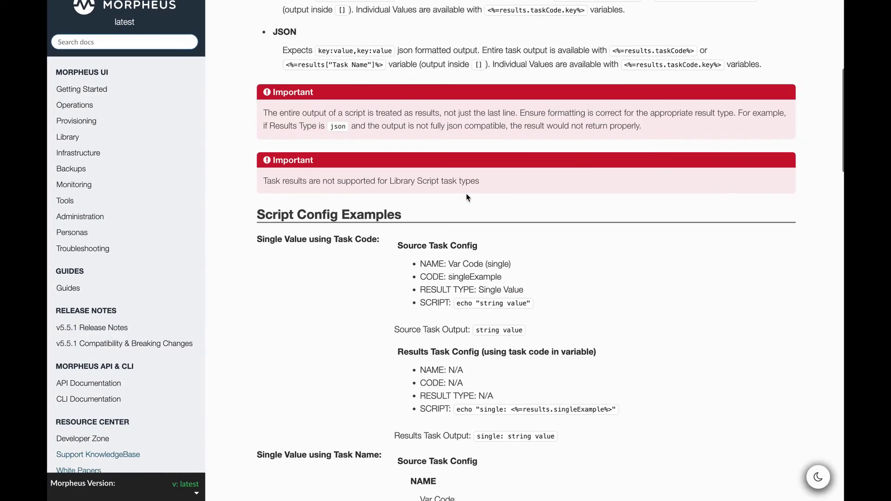
pyautogui.scroll(-4, 466, 193)
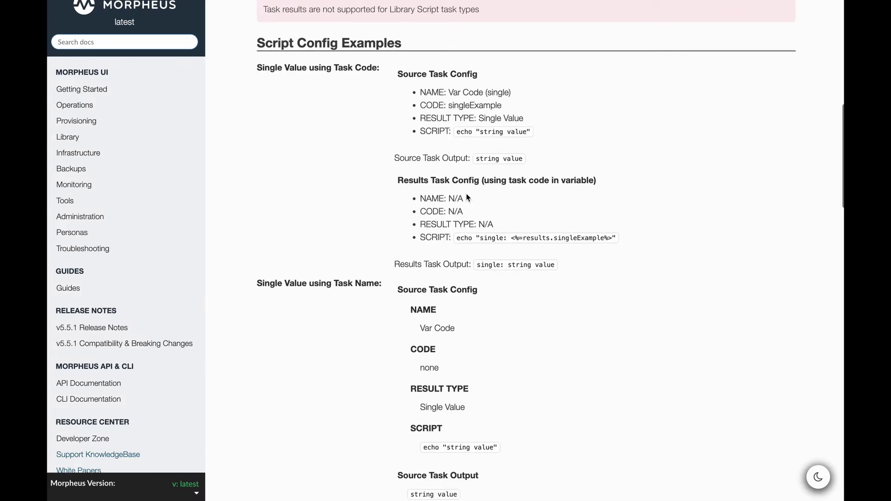
pyautogui.scroll(-9, 466, 198)
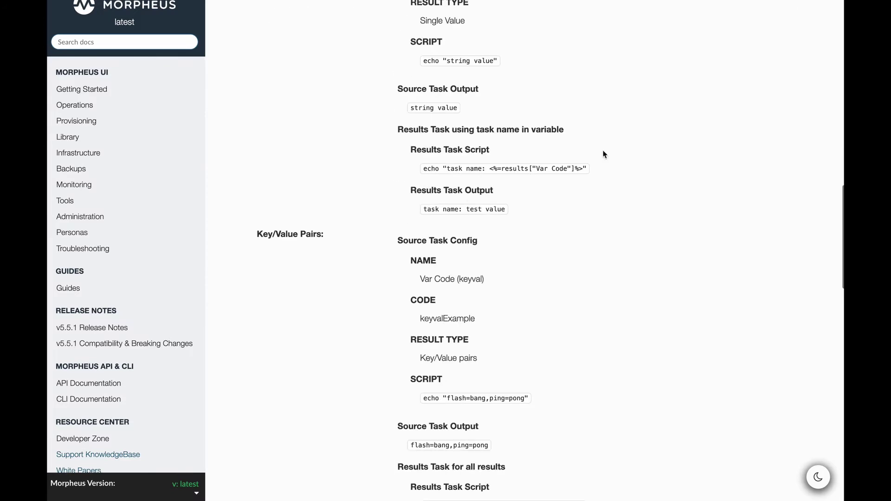
pyautogui.press('Home')
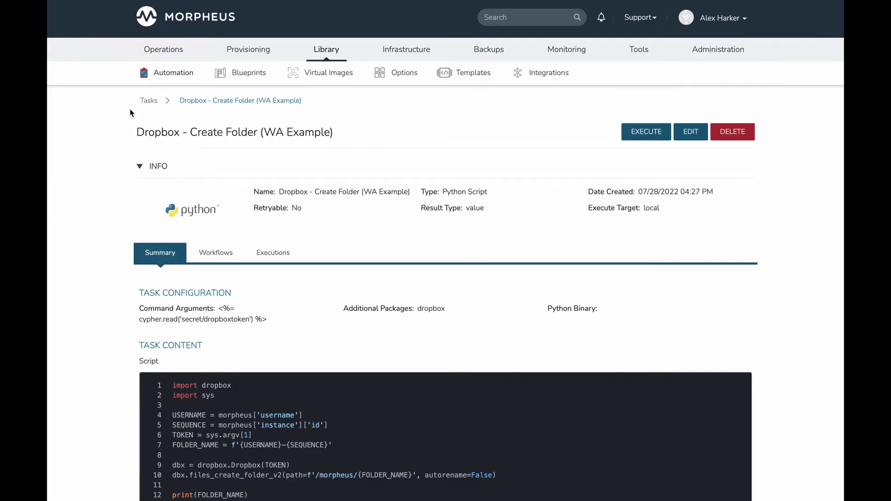
# Step: Reopen "Dropbox - Write Attributes (WA Example)" from the task list, examine its folderName attribute in the edit form, and close it unsaved
pyautogui.click(149, 100)
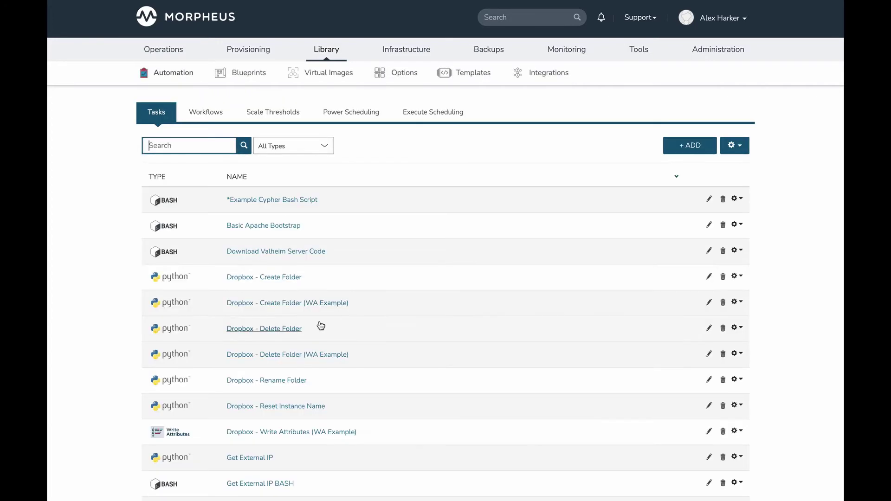
pyautogui.click(278, 433)
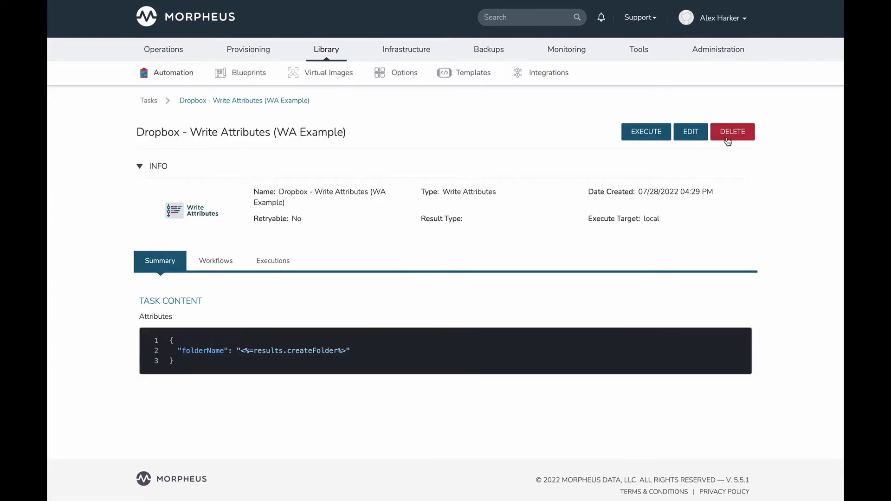
pyautogui.click(679, 136)
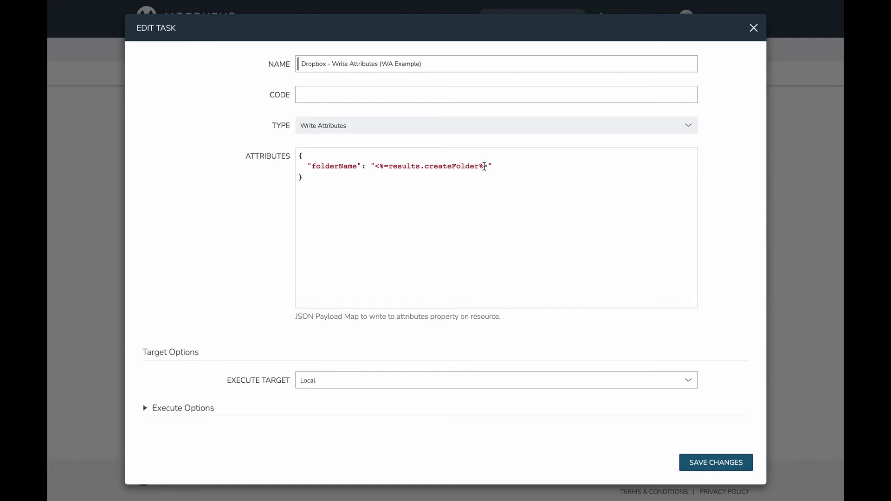
pyautogui.click(754, 29)
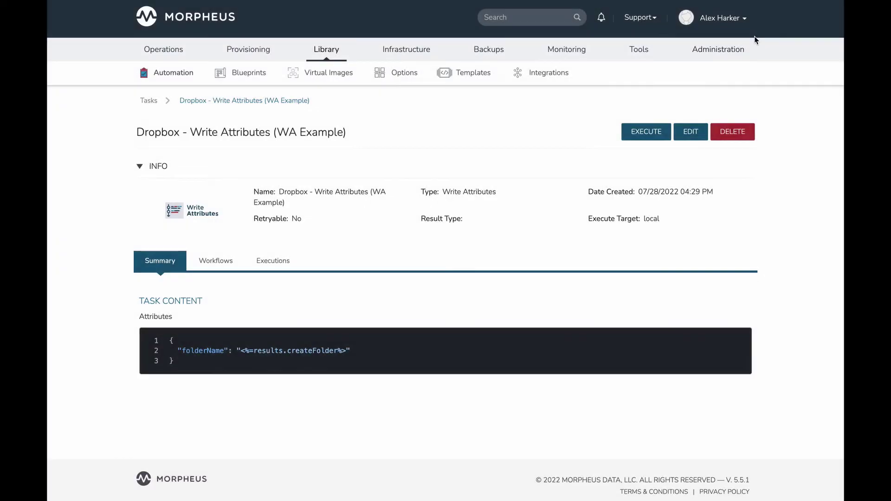
# Step: Return to the task list and open "Dropbox - Delete Folder (WA Example)" in its edit form
pyautogui.click(149, 100)
pyautogui.scroll(-1, 287, 269)
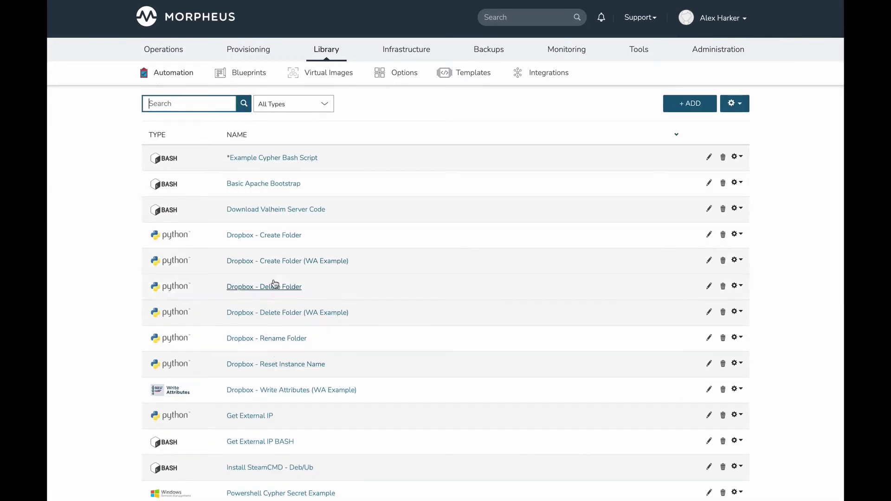
pyautogui.click(280, 314)
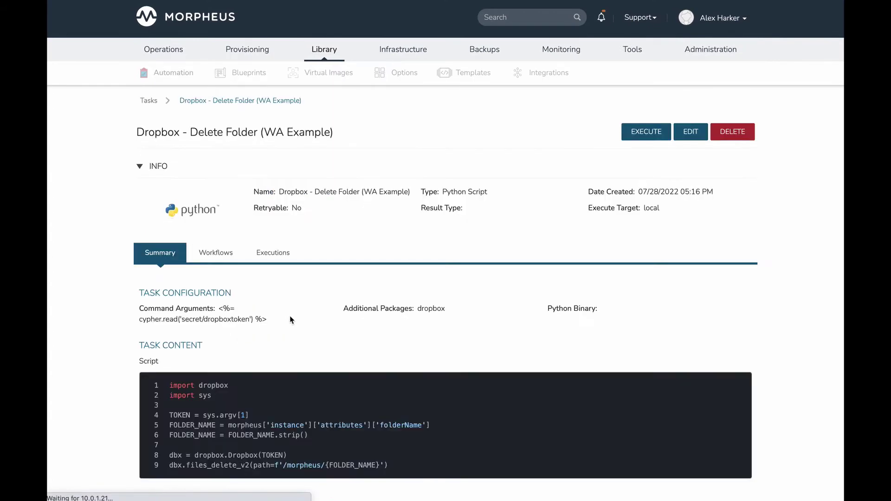
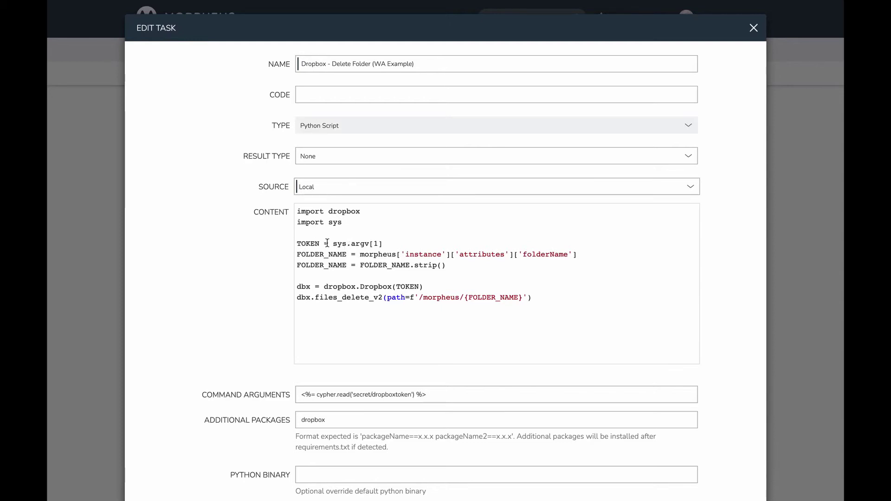
# Step: Examine how the script's FOLDER_NAME line reads the folderName attribute from the Morpheus instance, highlighting each part of the lookup
pyautogui.moveTo(297, 255); pyautogui.dragTo(569, 259)
pyautogui.click(382, 256)
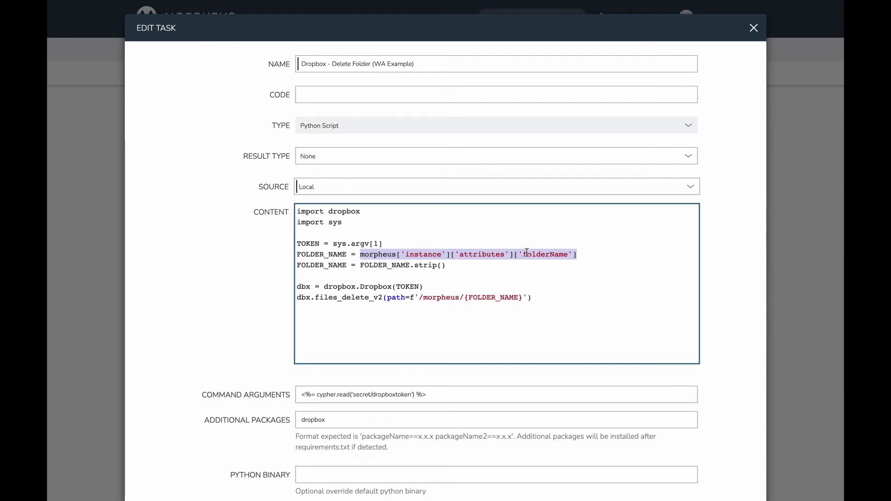
pyautogui.click(384, 255)
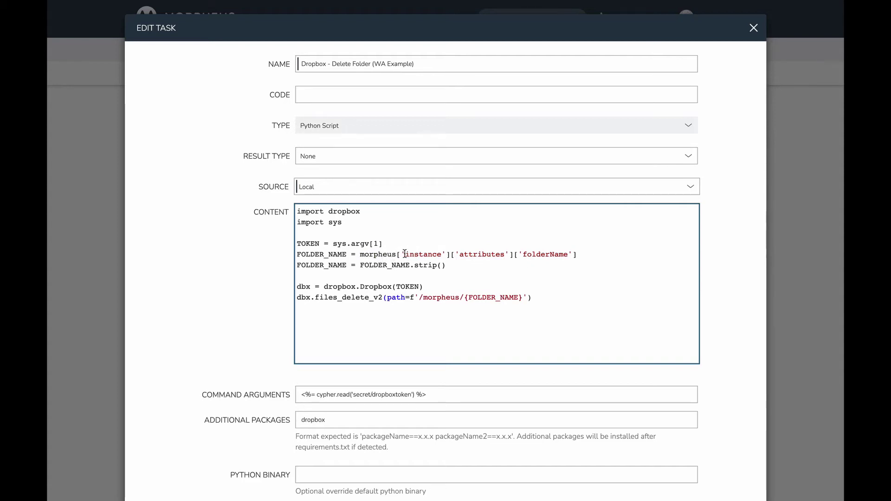
pyautogui.moveTo(406, 254); pyautogui.dragTo(571, 254)
pyautogui.click(445, 254)
pyautogui.click(524, 254)
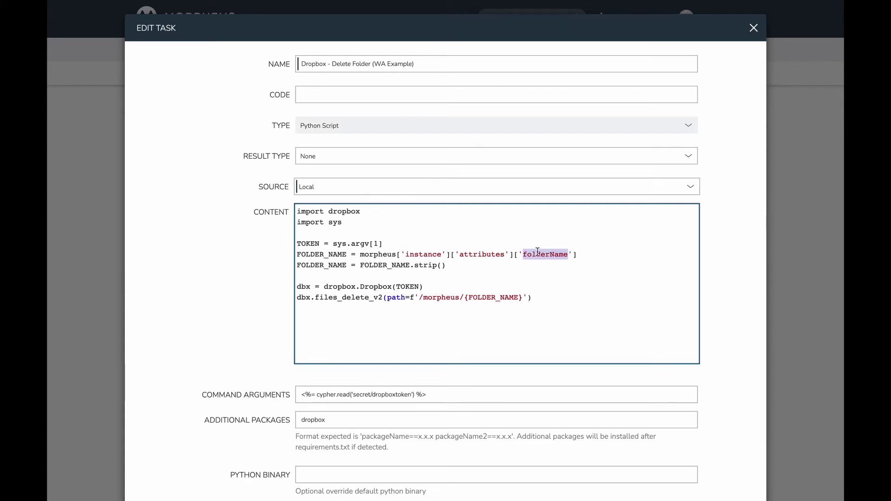
pyautogui.click(575, 256)
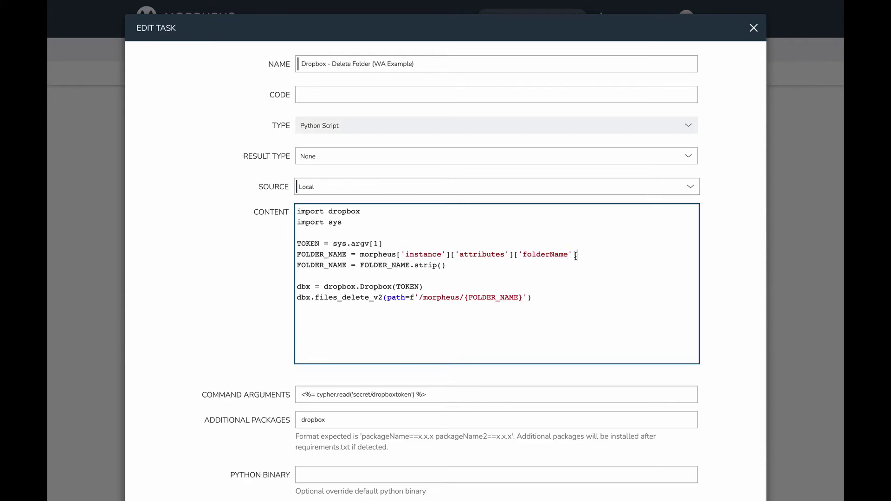
pyautogui.click(542, 256)
pyautogui.click(574, 255)
# Step: Examine the strip() line, the dbx.files_delete_v2 call and the remaining task settings, and close the edit form without saving
pyautogui.click(448, 267)
pyautogui.moveTo(297, 298); pyautogui.dragTo(387, 297)
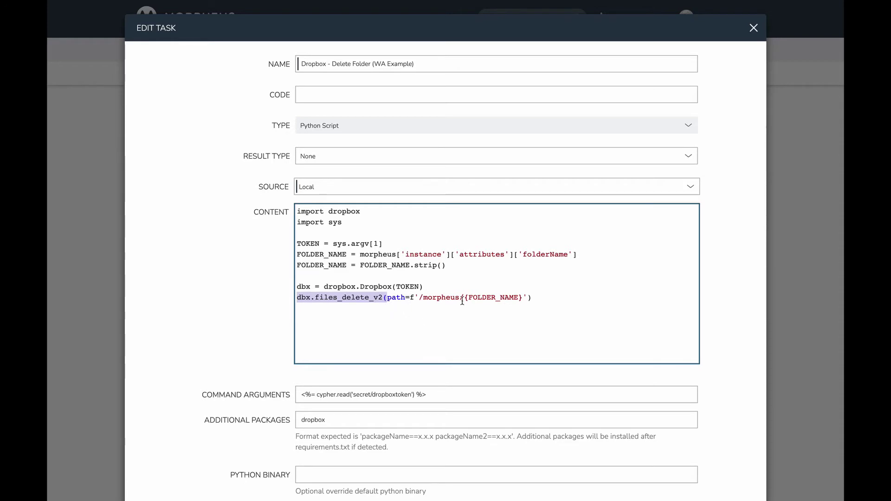
pyautogui.click(537, 299)
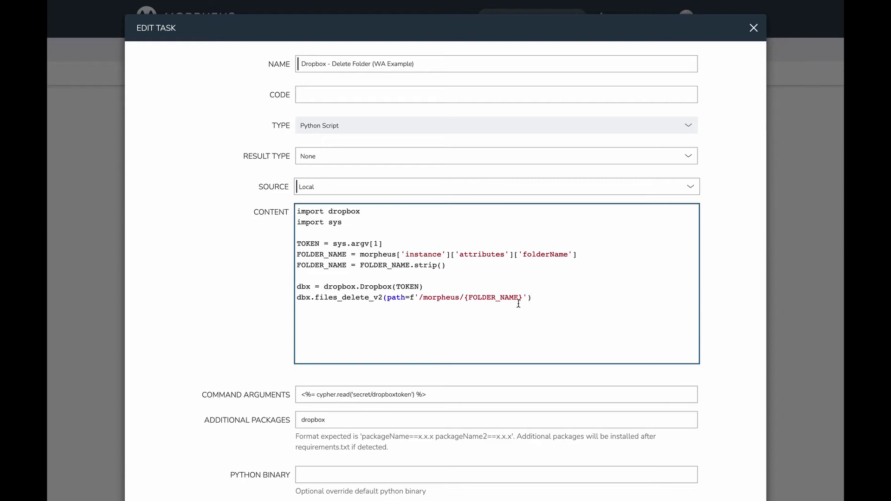
pyautogui.scroll(-1, 508, 305)
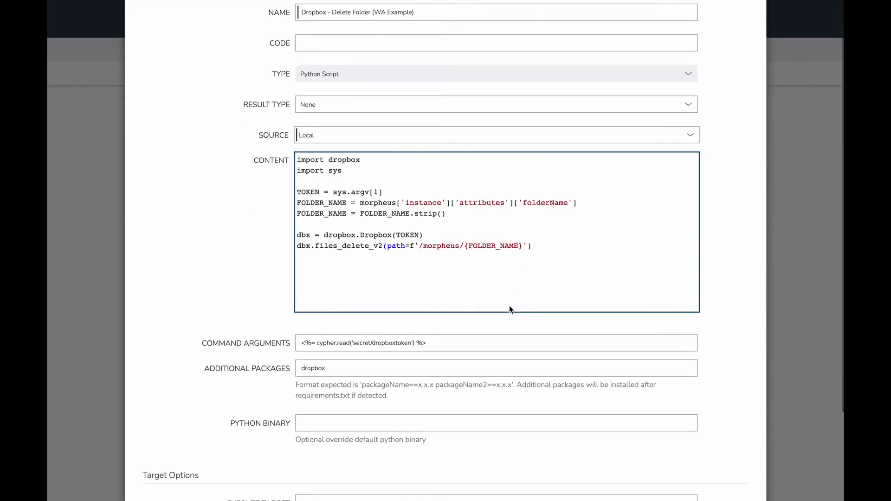
pyautogui.scroll(-2, 508, 305)
pyautogui.scroll(3, 509, 305)
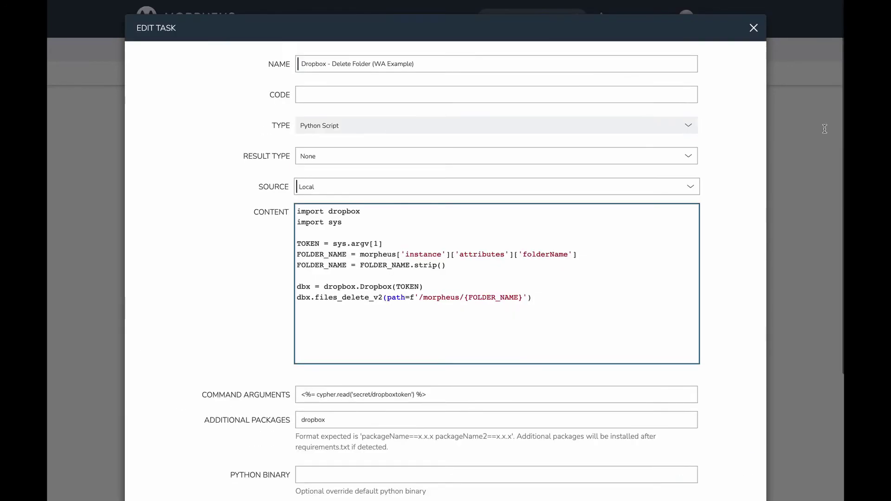
pyautogui.click(754, 29)
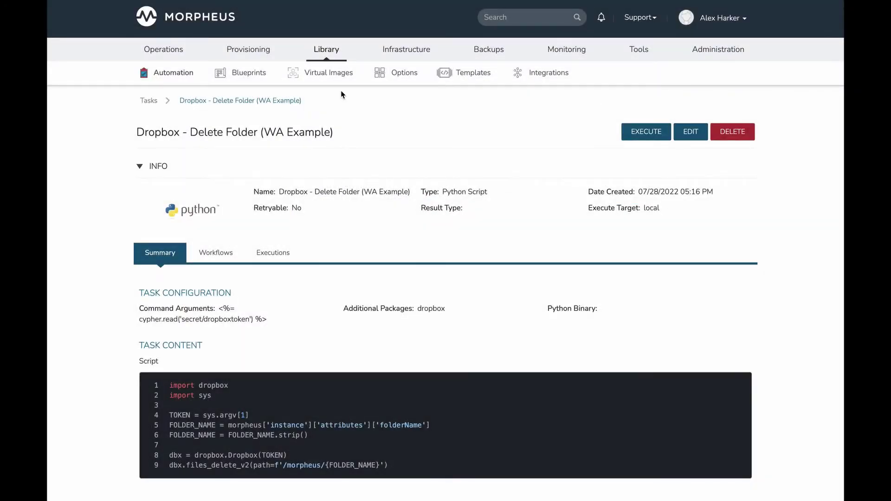
# Step: Go to the Library's automation section and show the list of workflows
pyautogui.moveTo(338, 55)
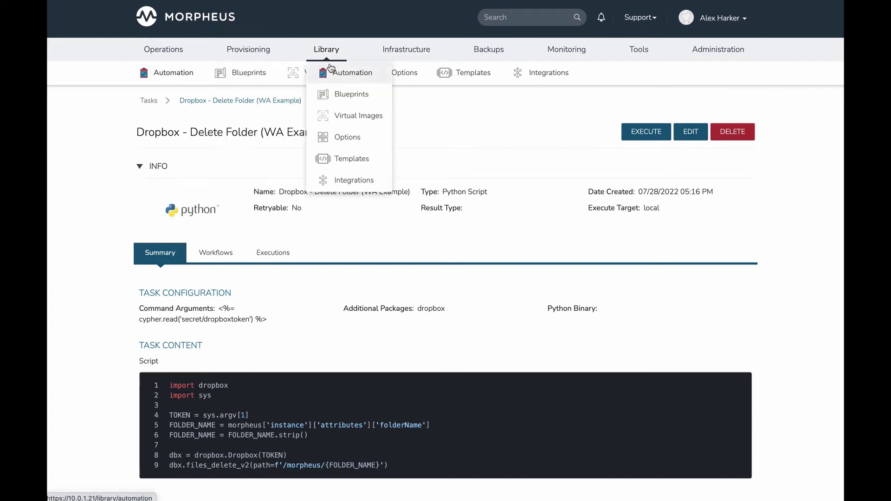
pyautogui.click(355, 70)
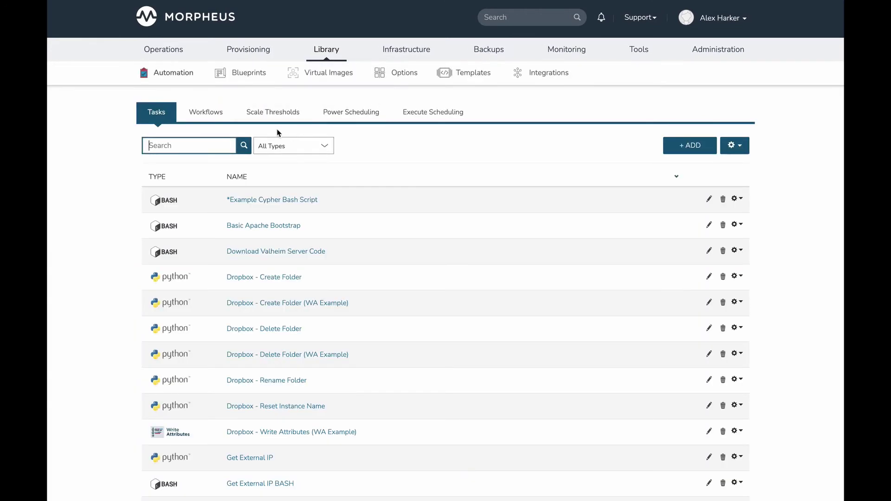
pyautogui.click(205, 114)
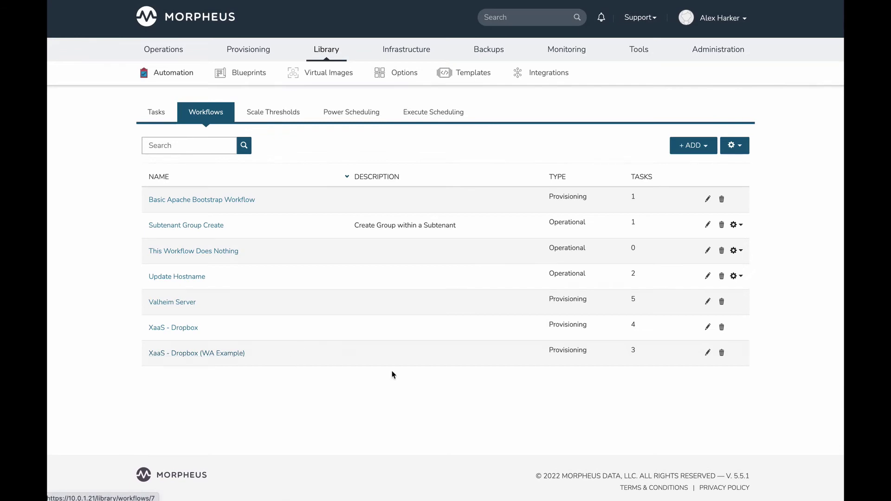
# Step: Review the Provisioning Workflow and Operational Workflow types offered for a new workflow, without creating one
pyautogui.click(704, 147)
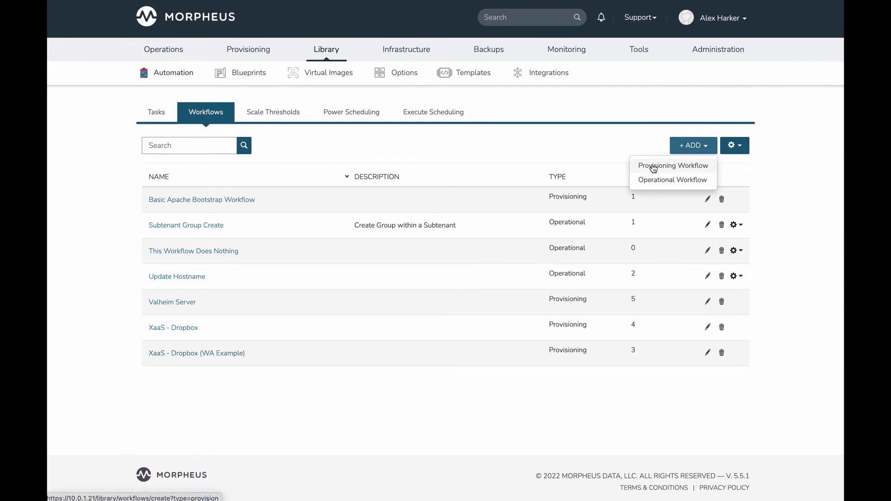
pyautogui.click(536, 153)
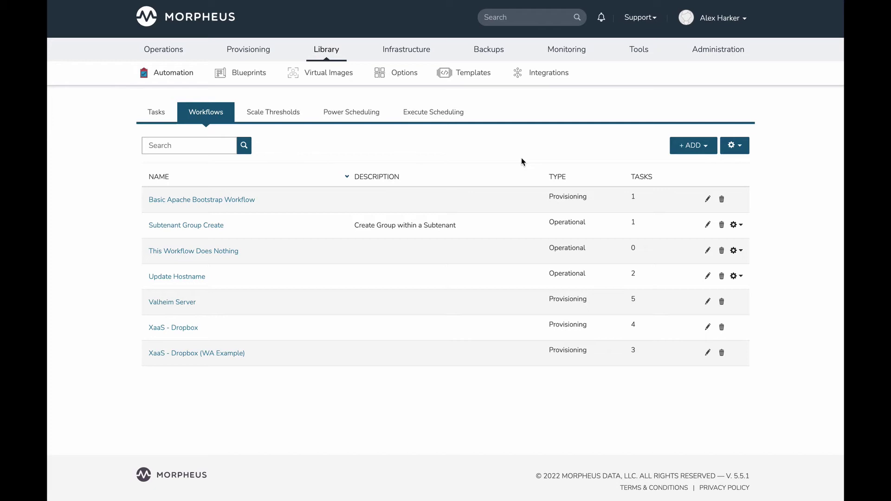
pyautogui.click(695, 146)
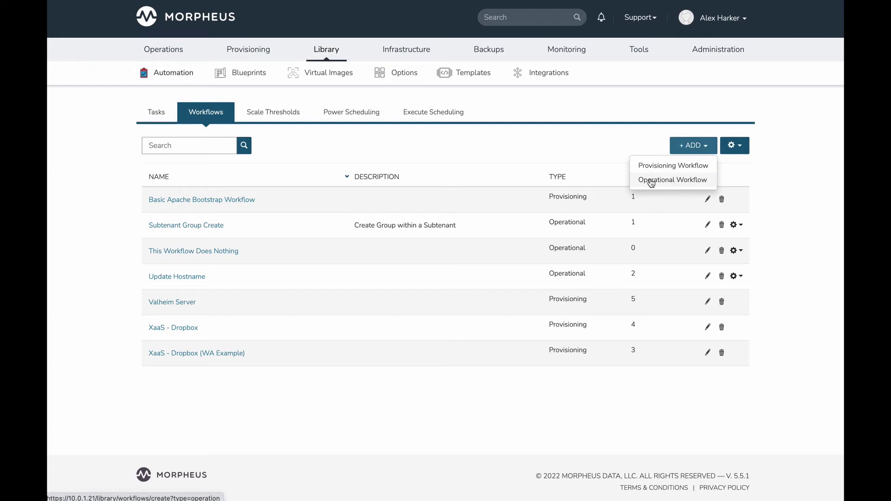
pyautogui.click(587, 153)
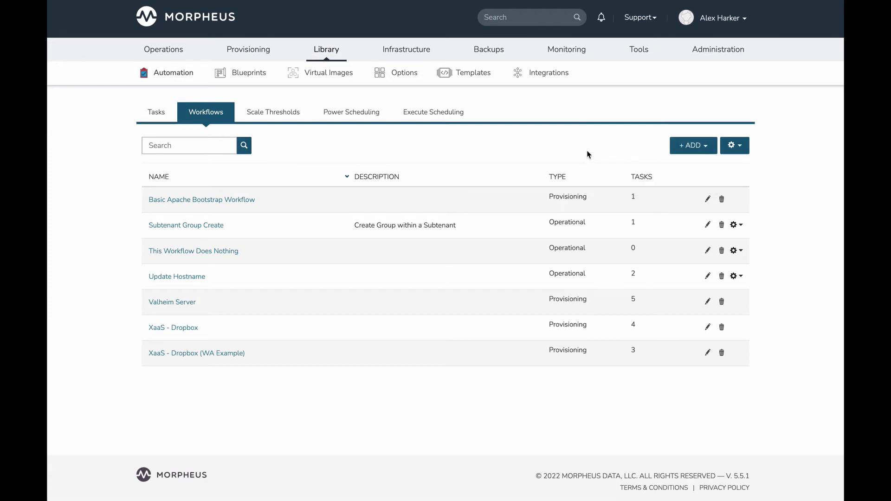
pyautogui.click(686, 151)
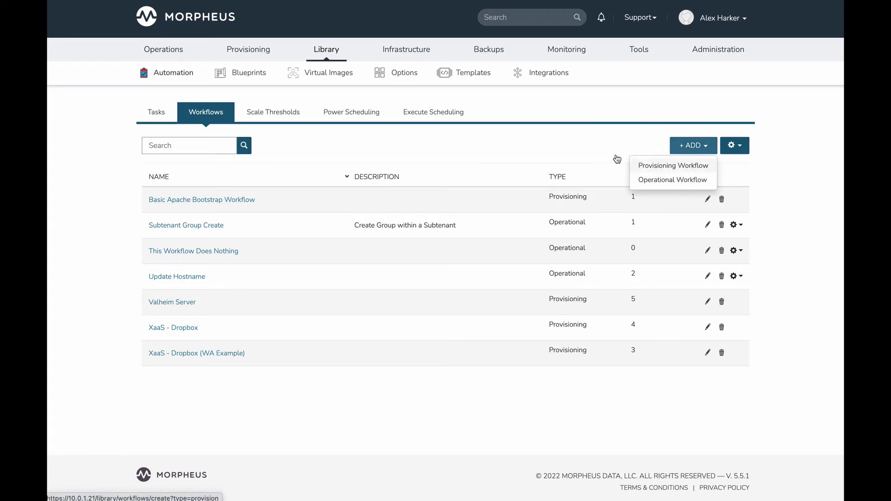
pyautogui.click(589, 138)
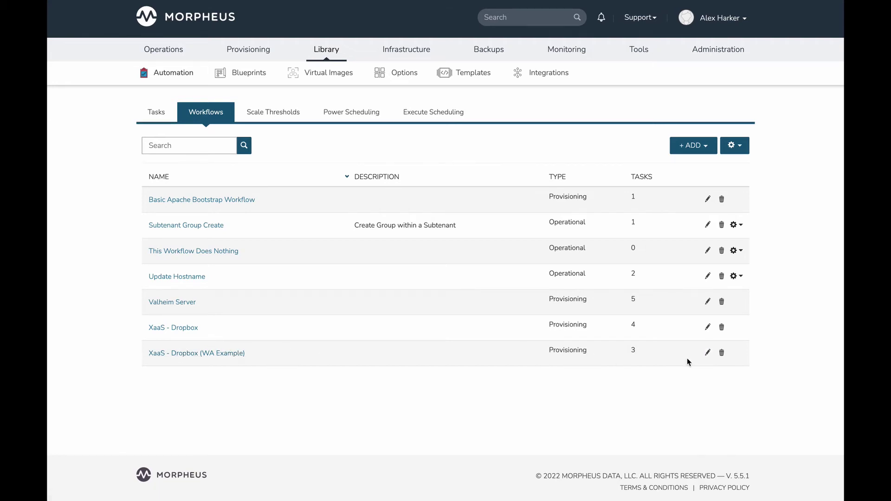
# Step: Open "XaaS - Dropbox (WA Example)" for editing, examine its Provision and Teardown phase tasks, and close it without saving
pyautogui.click(708, 356)
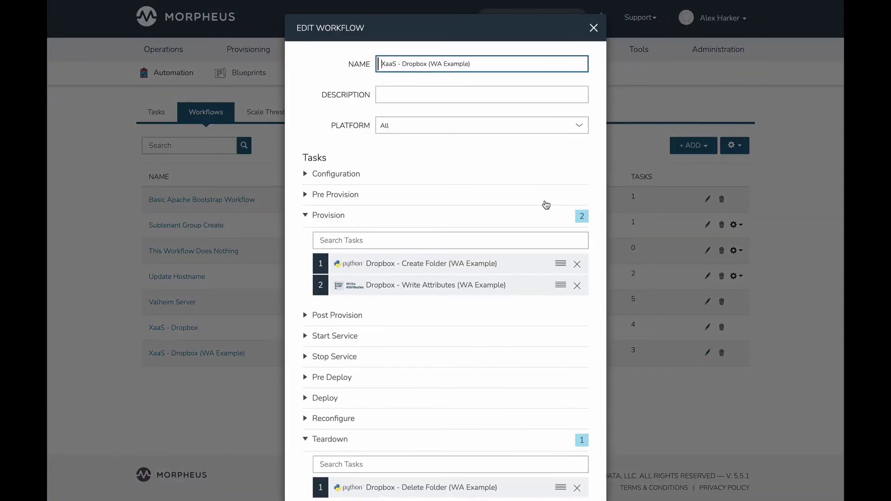
pyautogui.scroll(-2, 546, 204)
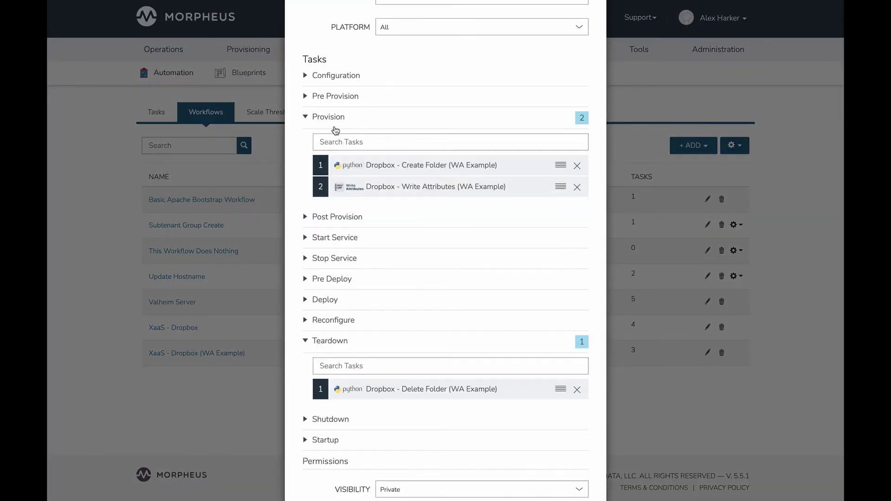
pyautogui.scroll(1, 346, 142)
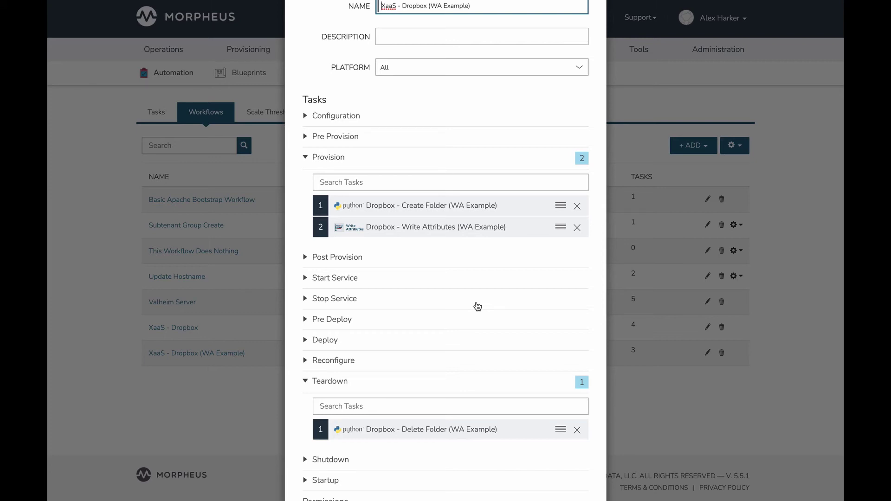
pyautogui.scroll(2, 477, 306)
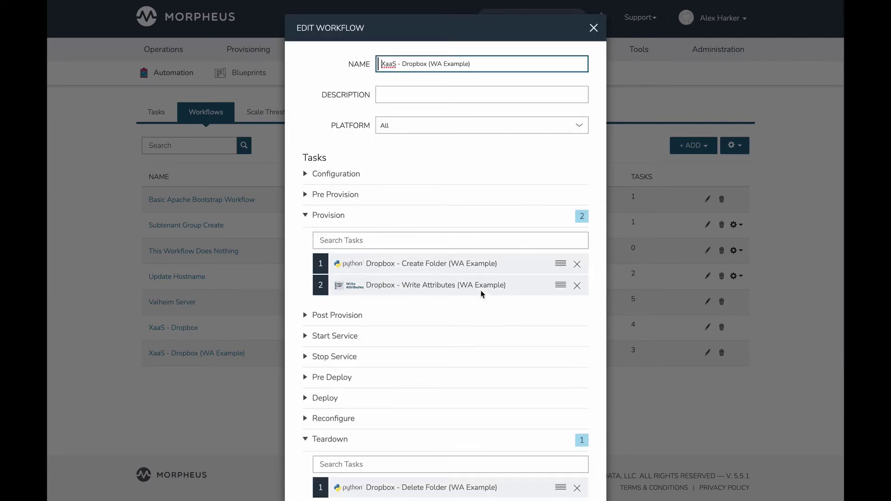
pyautogui.click(594, 29)
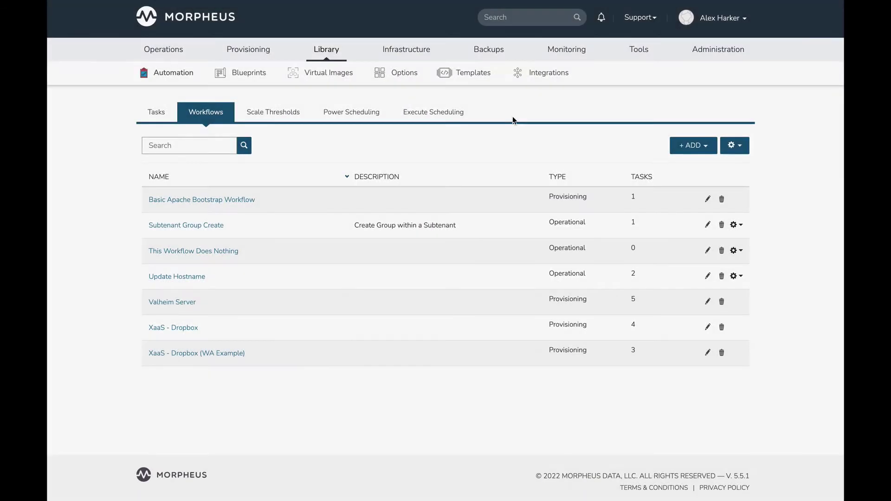
# Step: Find the XaaS - Dropbox (WA Example) type among the types offered for a new instance, and close the wizard without creating one
pyautogui.moveTo(251, 47)
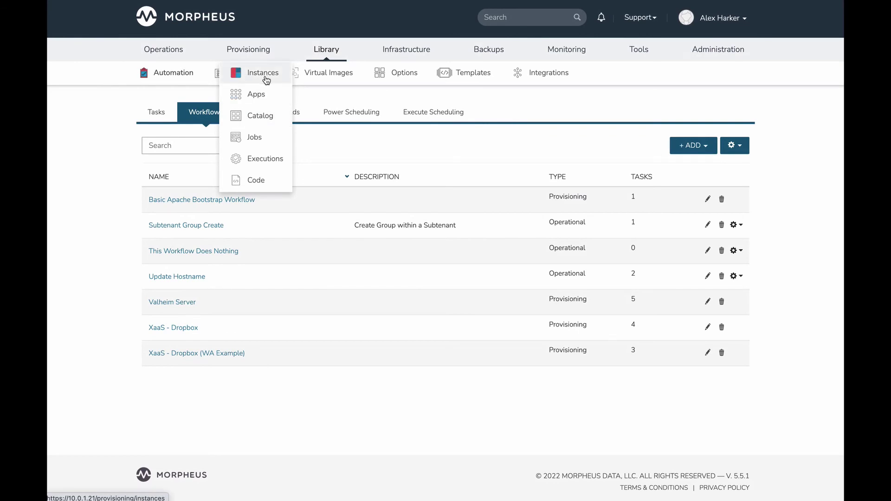
pyautogui.click(264, 74)
pyautogui.click(639, 238)
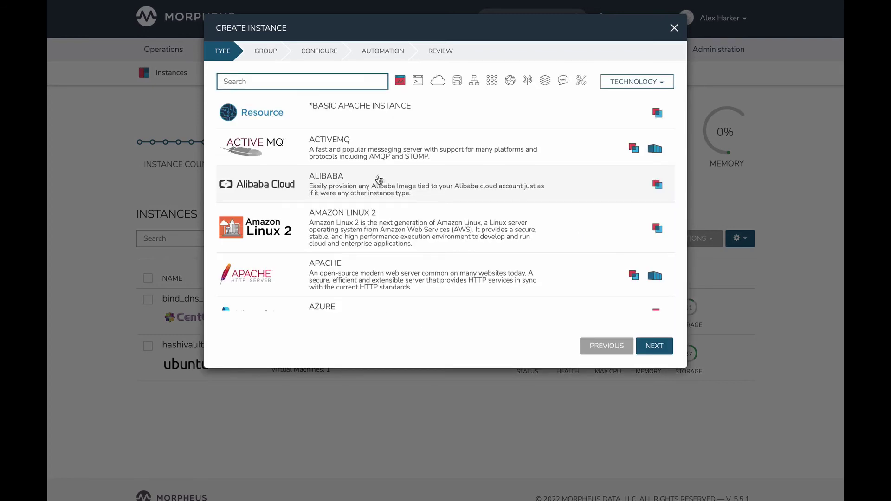
pyautogui.scroll(-15, 377, 178)
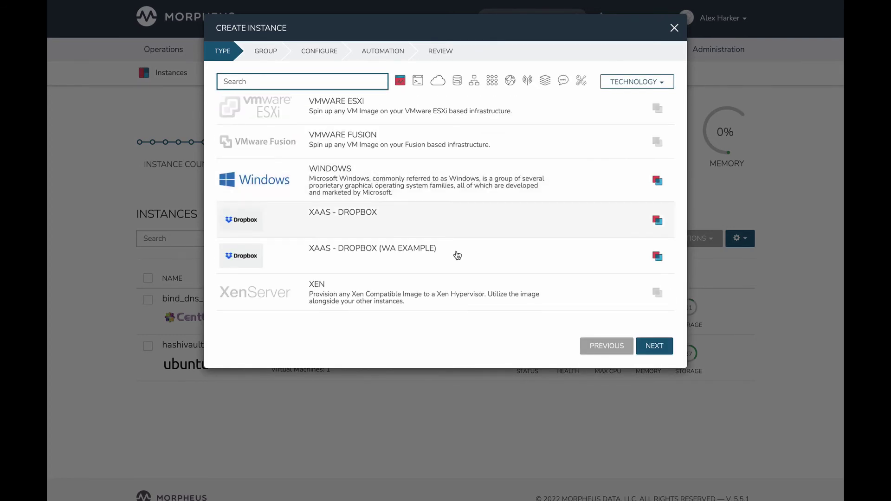
pyautogui.click(385, 263)
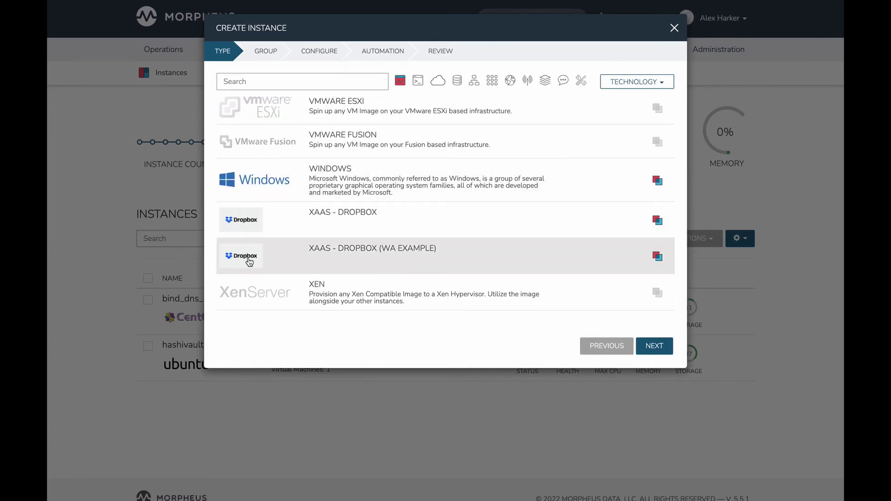
pyautogui.click(674, 28)
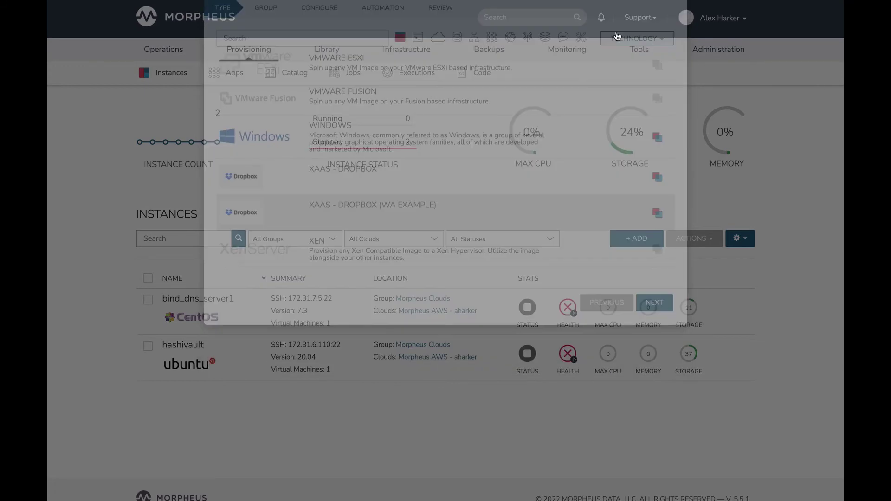
# Step: Open the XaaS - Dropbox (WA Example) instance type from the Library's blueprints
pyautogui.moveTo(328, 50)
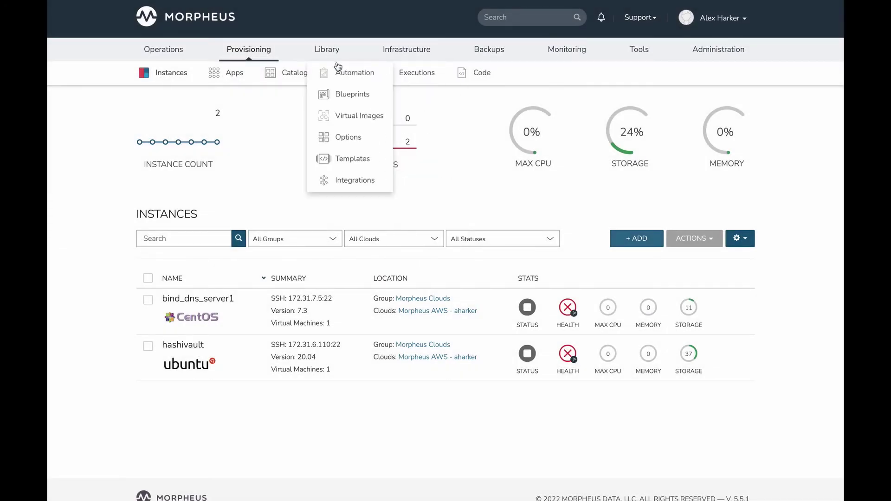
pyautogui.click(355, 104)
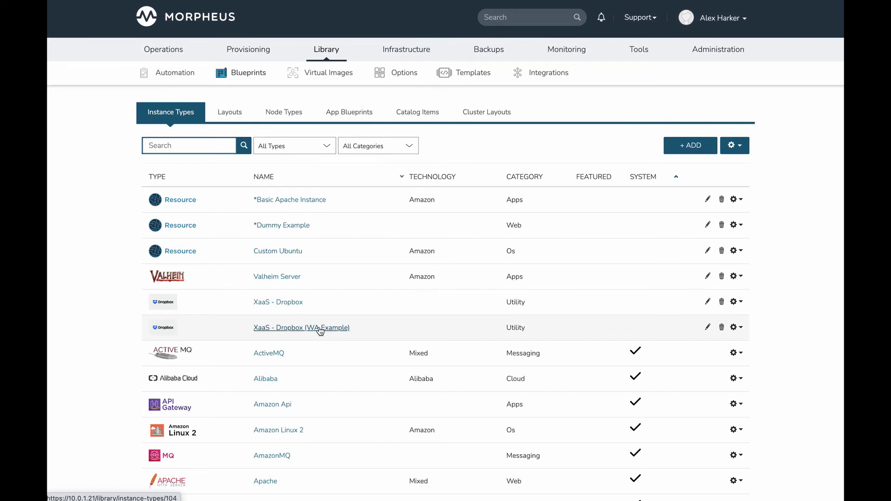
pyautogui.click(296, 328)
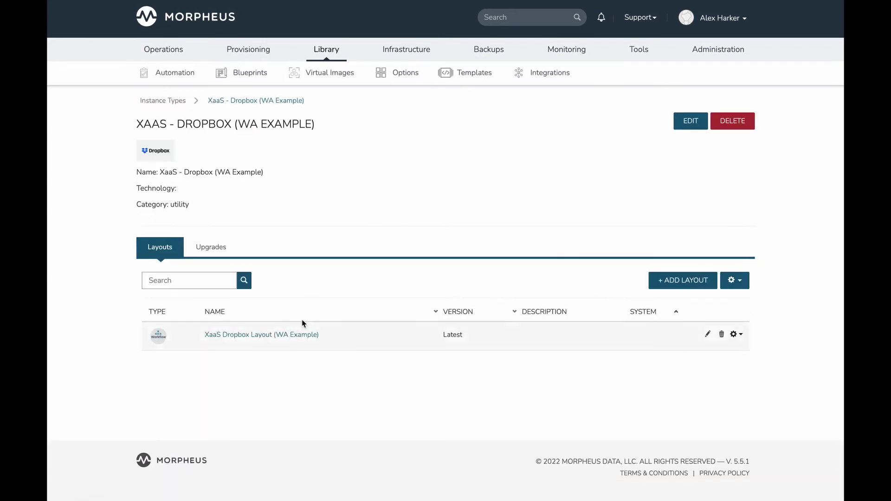
# Step: Examine the instance type's name, code, category, icon, visibility, inputs and advanced settings in its edit form, and close it without saving
pyautogui.click(679, 120)
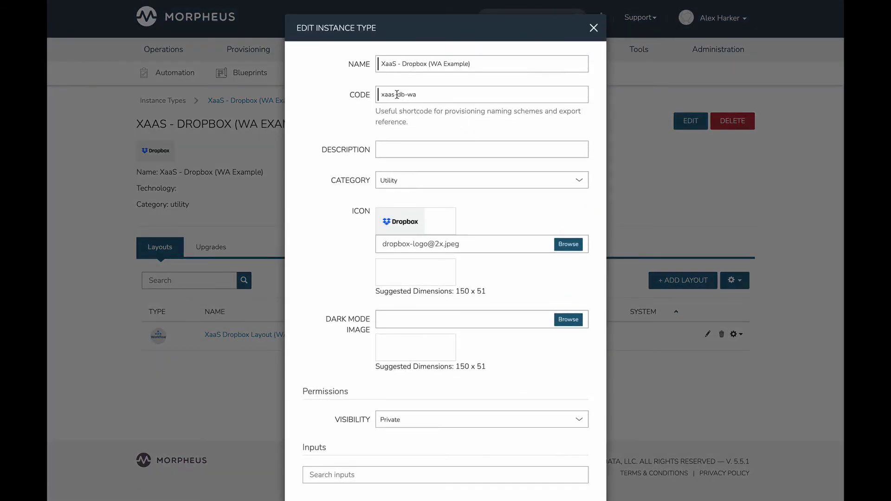
pyautogui.scroll(-3, 378, 123)
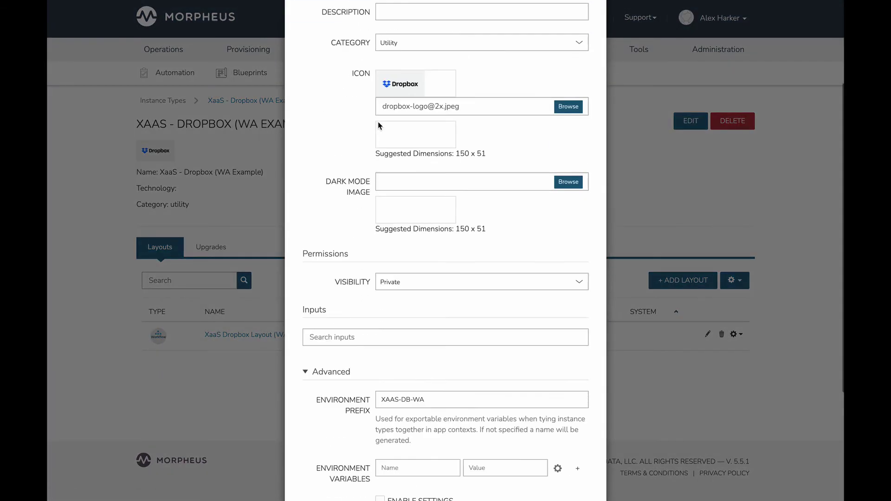
pyautogui.scroll(-2, 378, 121)
pyautogui.scroll(5, 378, 122)
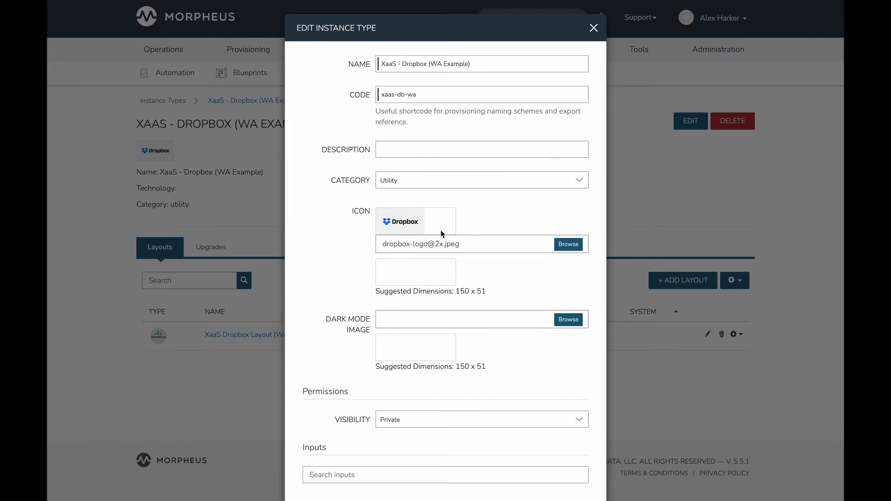
pyautogui.scroll(-7, 378, 195)
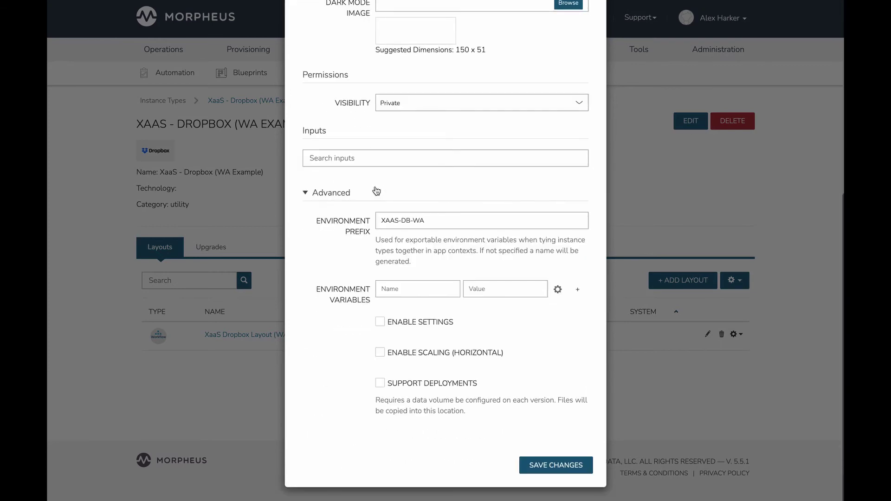
pyautogui.scroll(7, 374, 189)
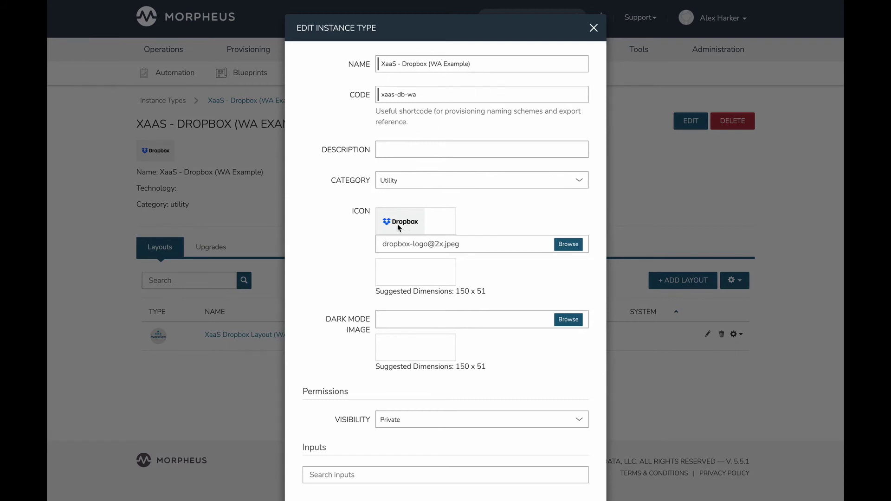
pyautogui.scroll(-3, 346, 202)
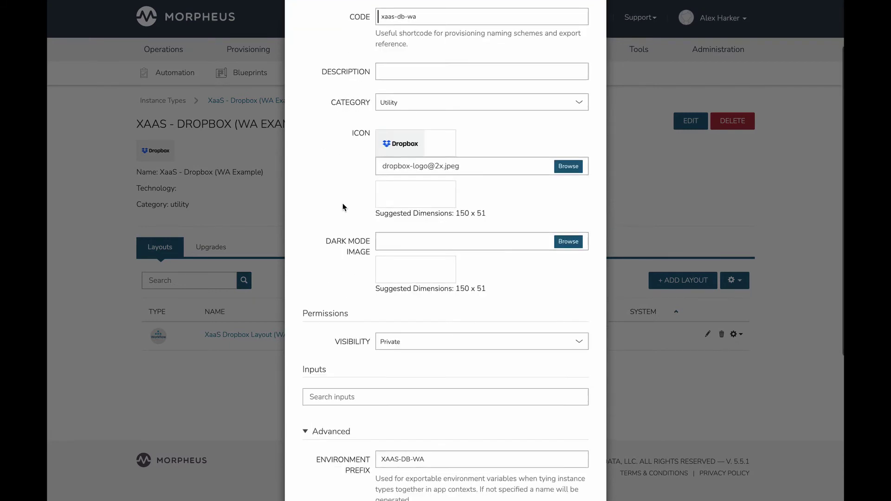
pyautogui.scroll(-5, 327, 215)
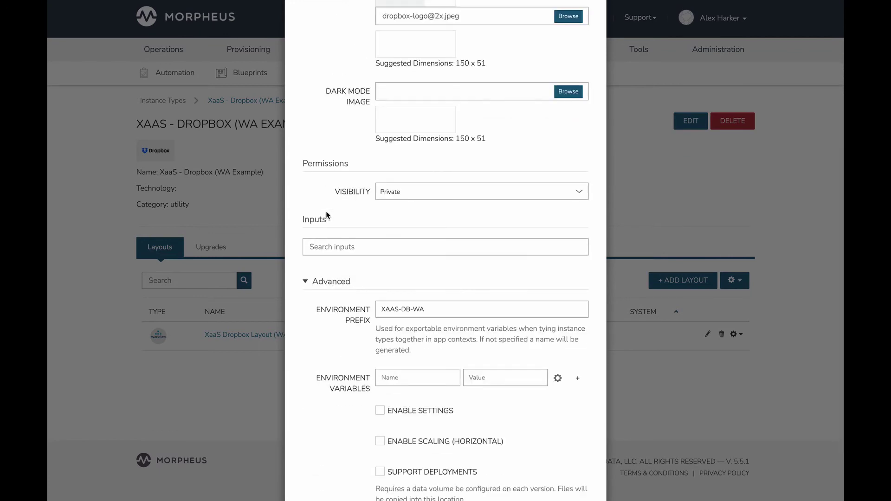
pyautogui.scroll(-3, 327, 215)
pyautogui.scroll(10, 325, 209)
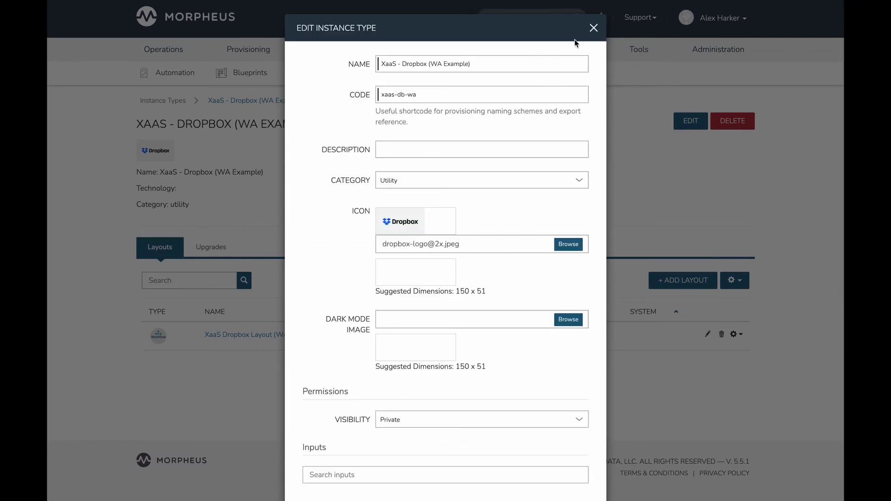
pyautogui.click(593, 28)
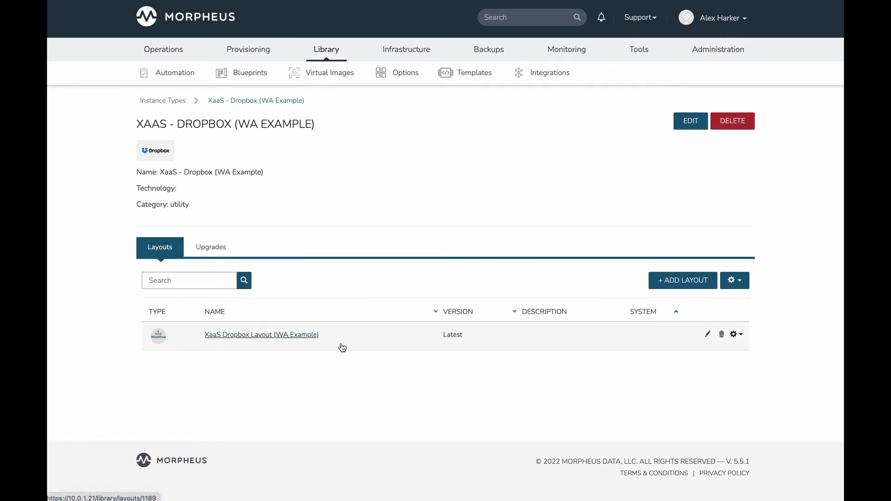
# Step: Open XaaS Dropbox Layout (WA Example), examine its technology, workflow and inputs settings in the edit form, and close it without saving
pyautogui.click(275, 335)
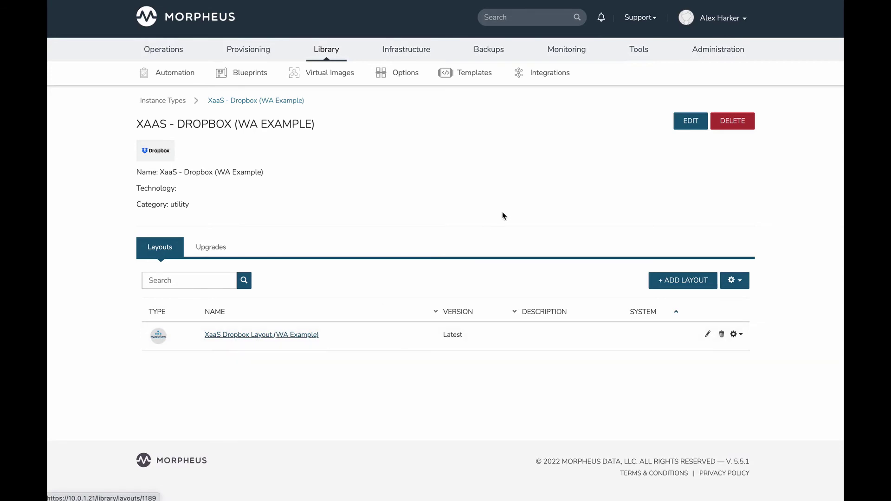
pyautogui.click(628, 122)
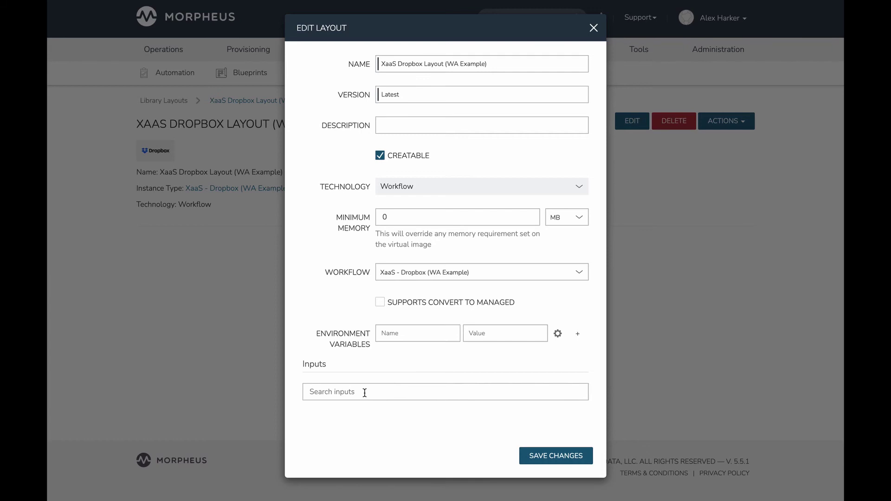
pyautogui.click(593, 29)
# Step: Start creating a provisioning instance of type XaaS - Dropbox (WA Example) and continue to its group settings
pyautogui.moveTo(259, 49)
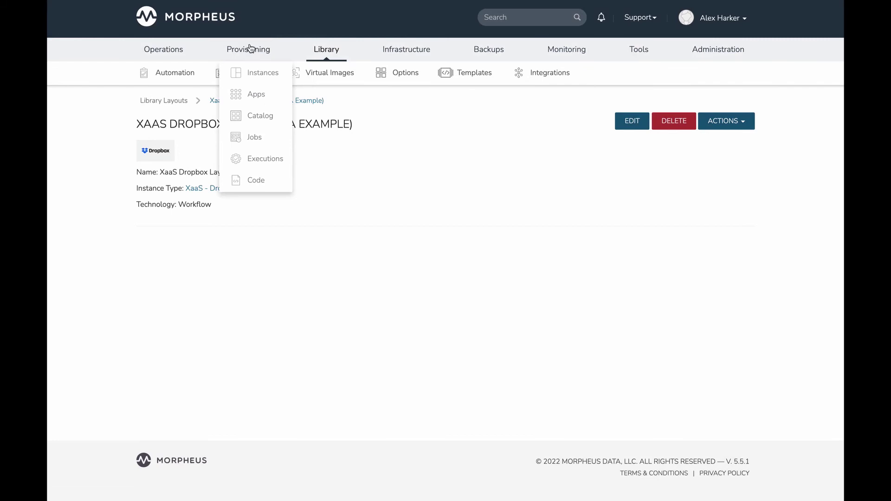
pyautogui.click(260, 74)
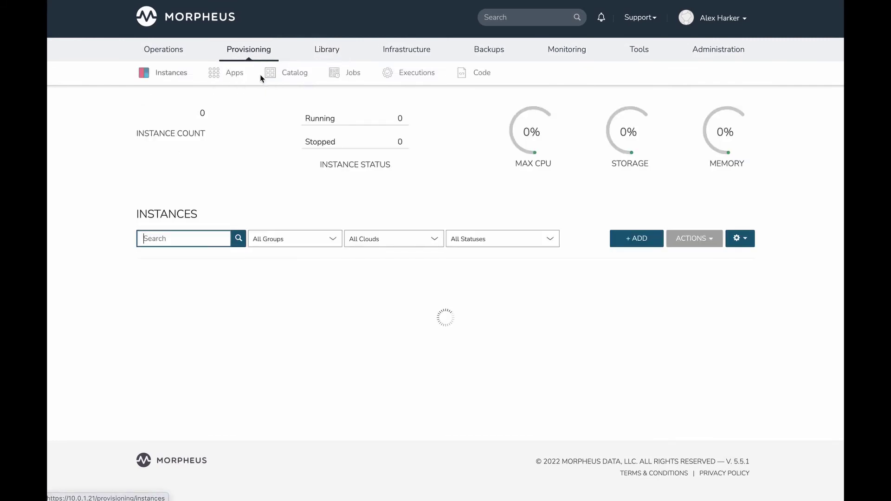
pyautogui.click(635, 239)
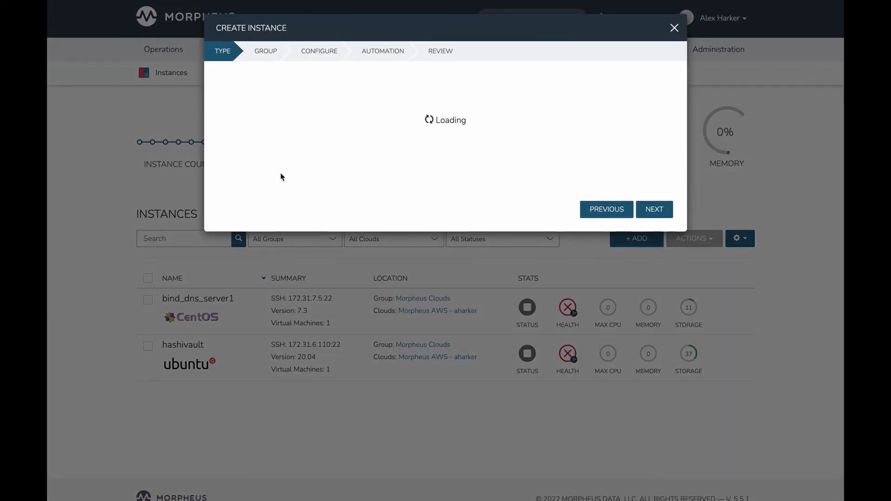
pyautogui.scroll(-10, 347, 192)
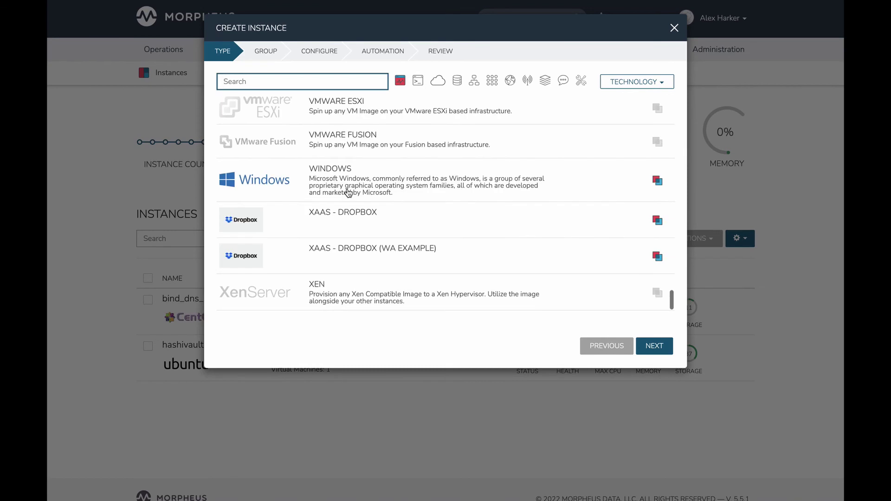
pyautogui.click(371, 260)
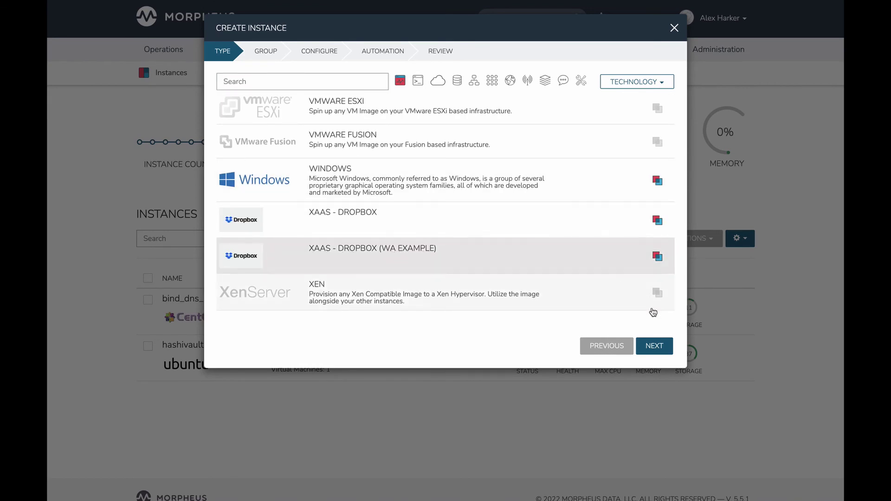
pyautogui.click(658, 348)
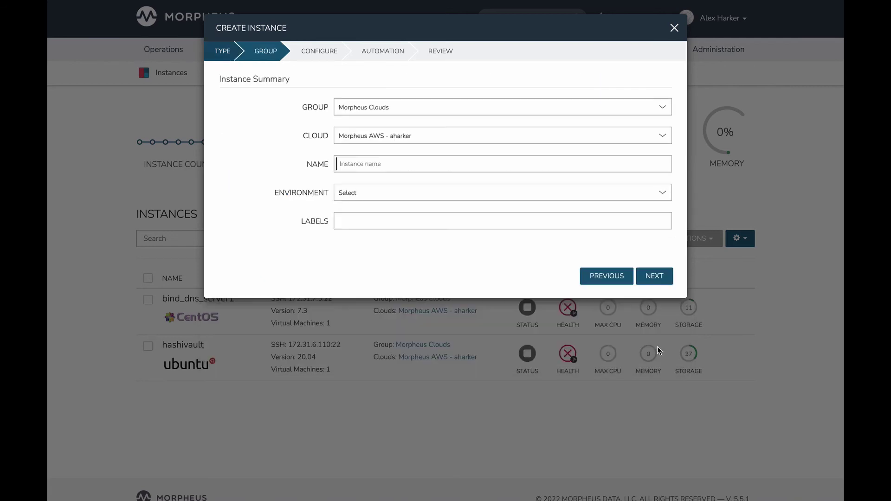
# Step: Assign the new instance to the Personal Clouds group and set its cloud to MorphCloud
pyautogui.click(383, 135)
pyautogui.press('Escape')
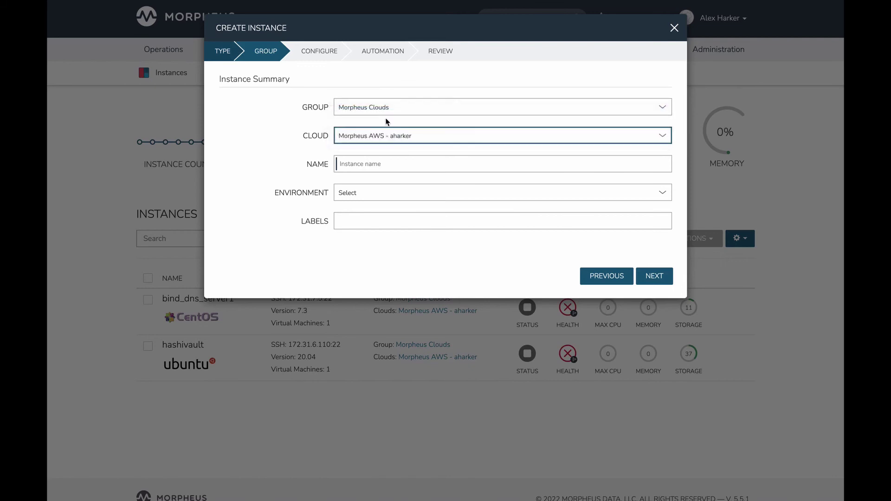
pyautogui.press('Down')
pyautogui.click(383, 108)
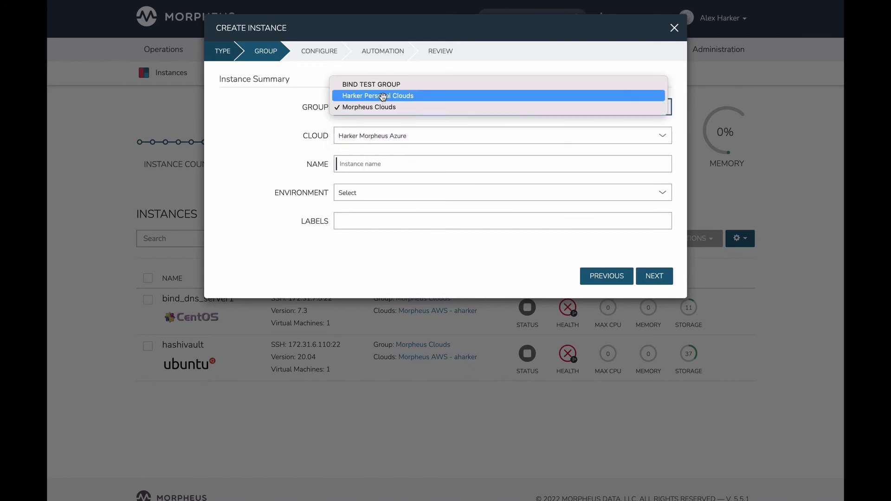
pyautogui.click(383, 94)
pyautogui.click(384, 137)
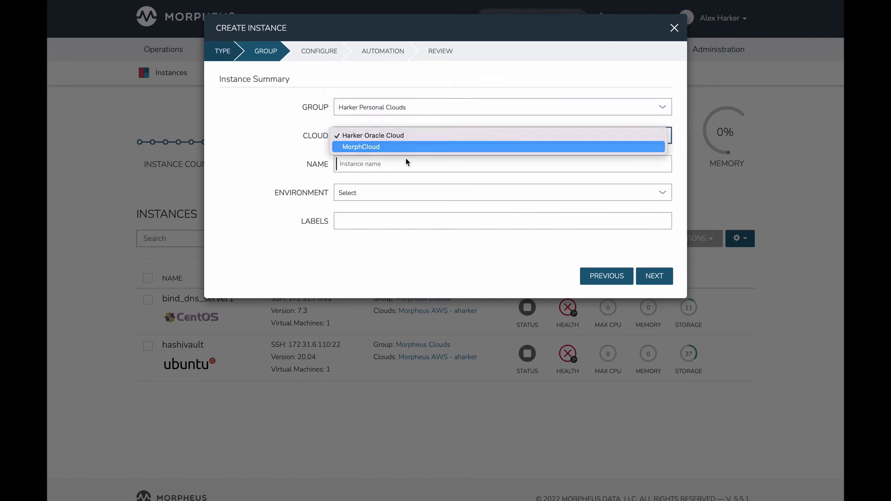
pyautogui.press('Return')
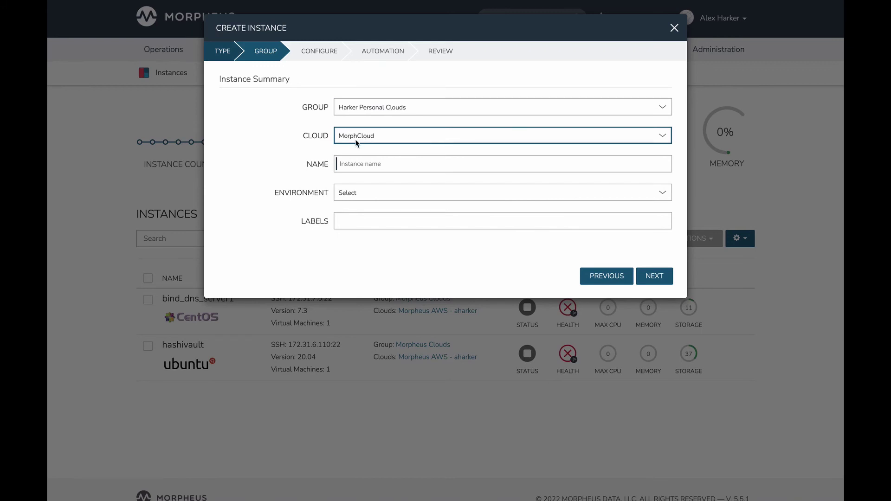
# Step: Name the instance "My New Folder" and continue to the configuration options
pyautogui.click(371, 163)
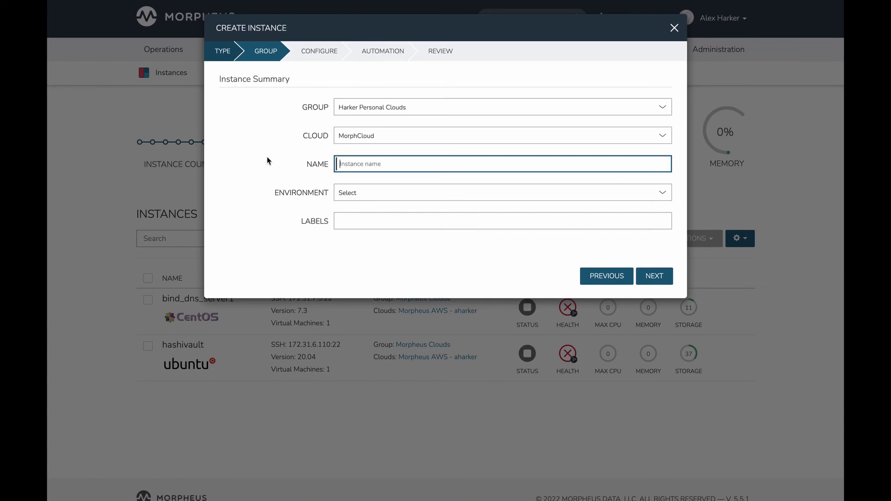
pyautogui.write('My New Folder')
pyautogui.click(669, 275)
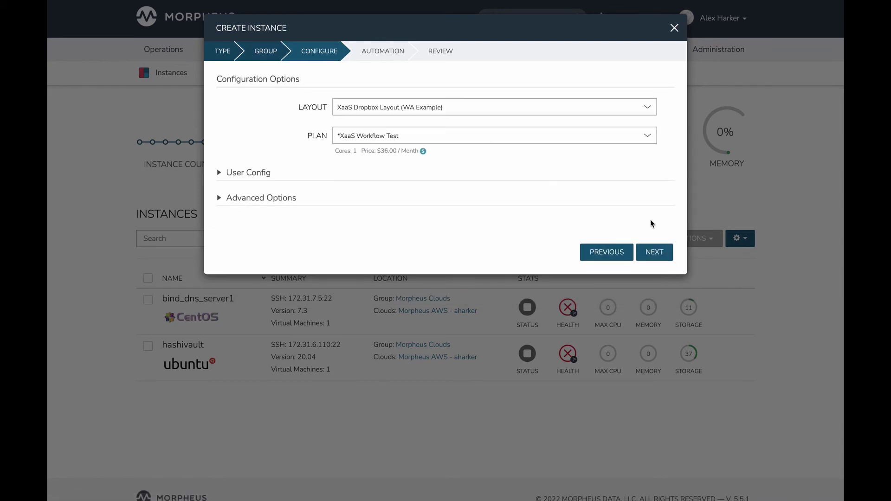
# Step: Keep the preselected layout and plan, leave the automation workflow unselected, and continue to the instance review
pyautogui.click(659, 255)
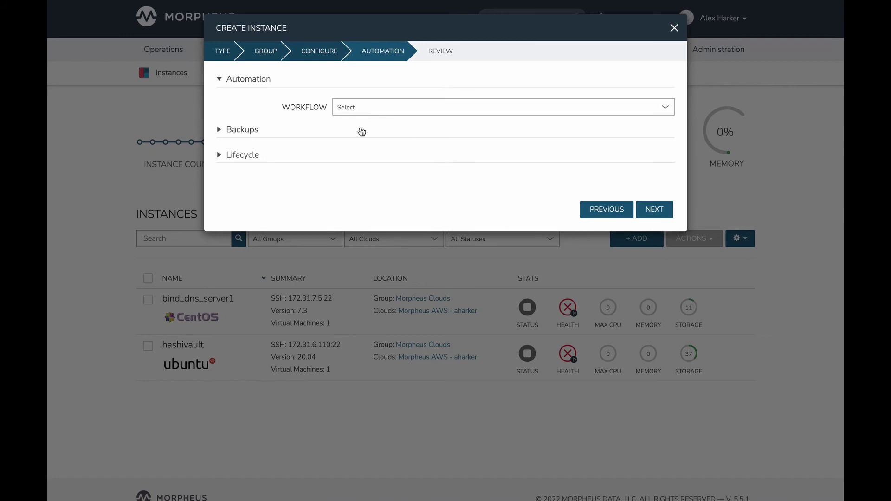
pyautogui.click(358, 108)
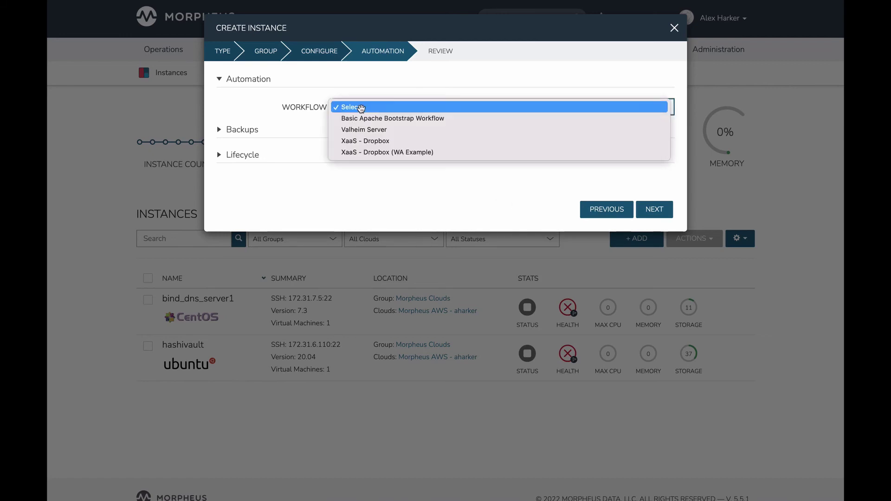
pyautogui.click(298, 108)
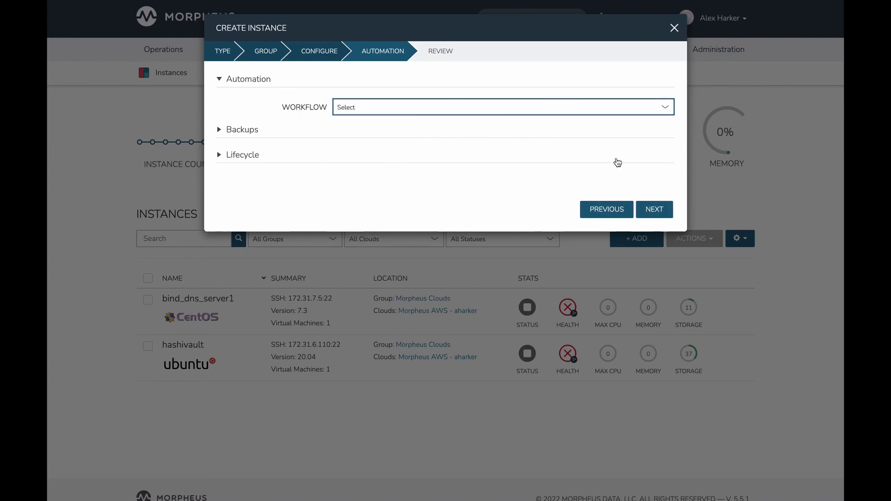
pyautogui.click(667, 214)
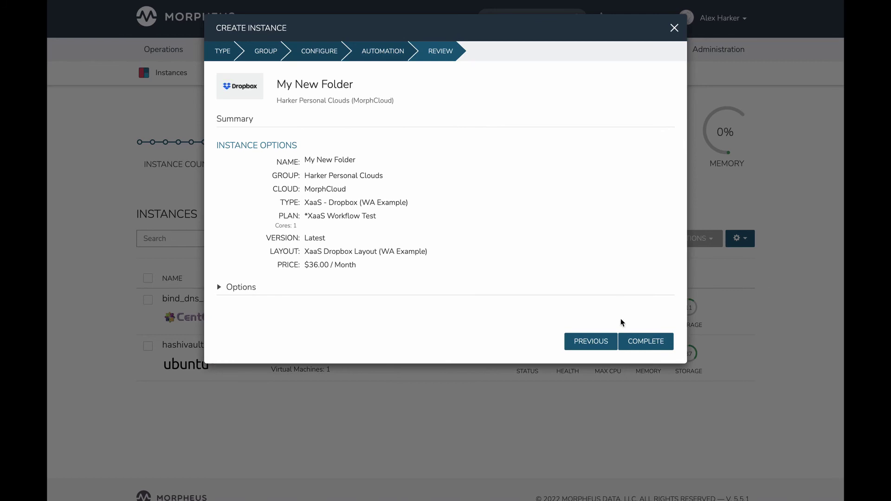
# Step: Complete the creation of the "My New Folder" instance and open its details page from the instances list
pyautogui.click(639, 347)
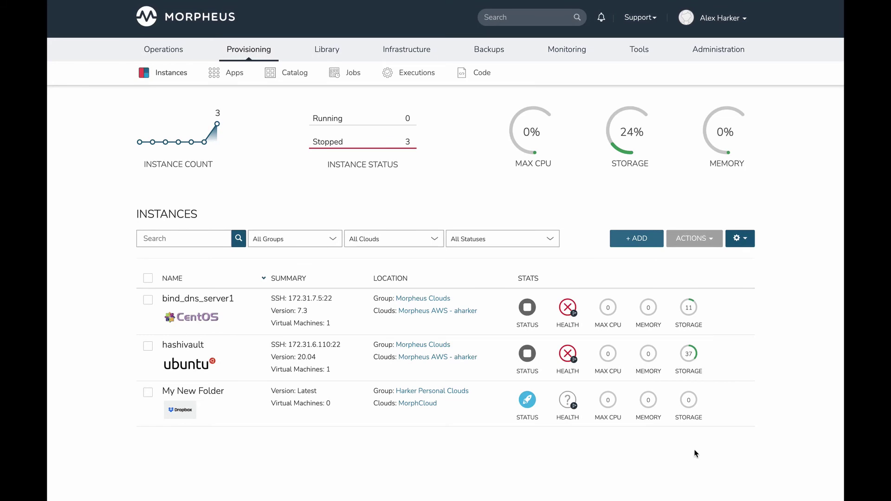
pyautogui.scroll(-1, 374, 430)
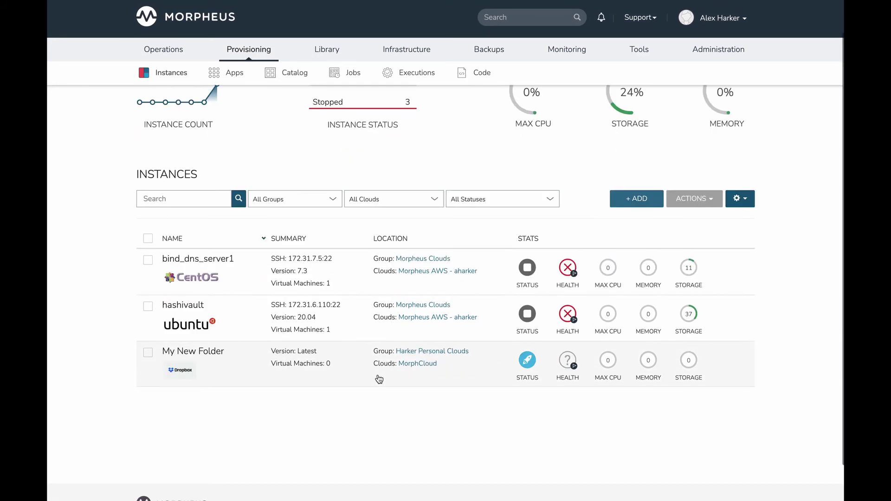
pyautogui.click(231, 372)
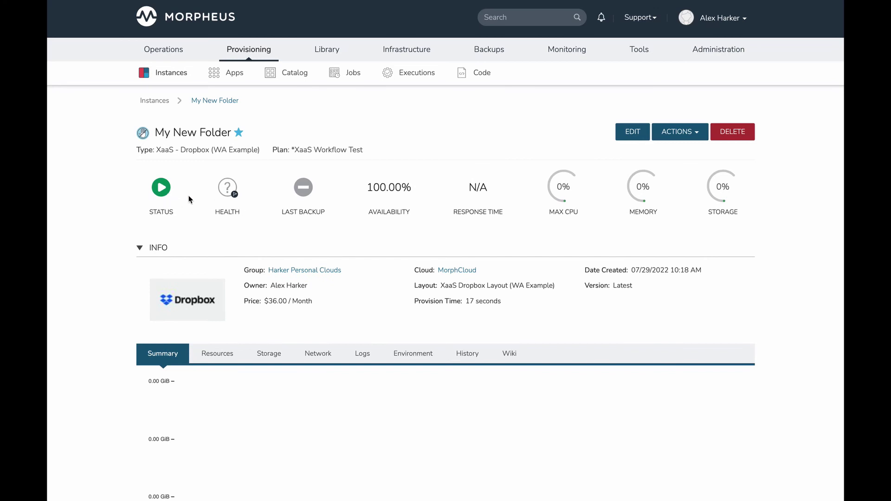
# Step: Open the instance's history and expand the provisioning record to examine the workflow phases and Dropbox tasks that were executed
pyautogui.click(466, 354)
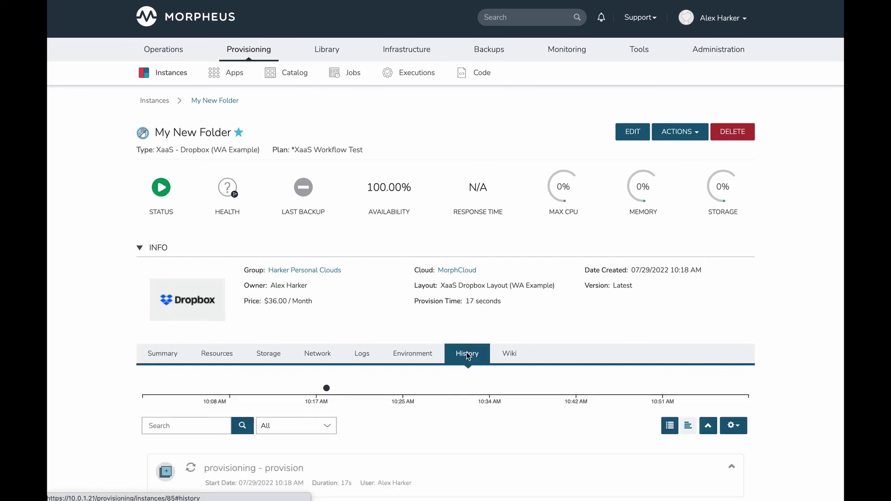
pyautogui.scroll(-3, 406, 310)
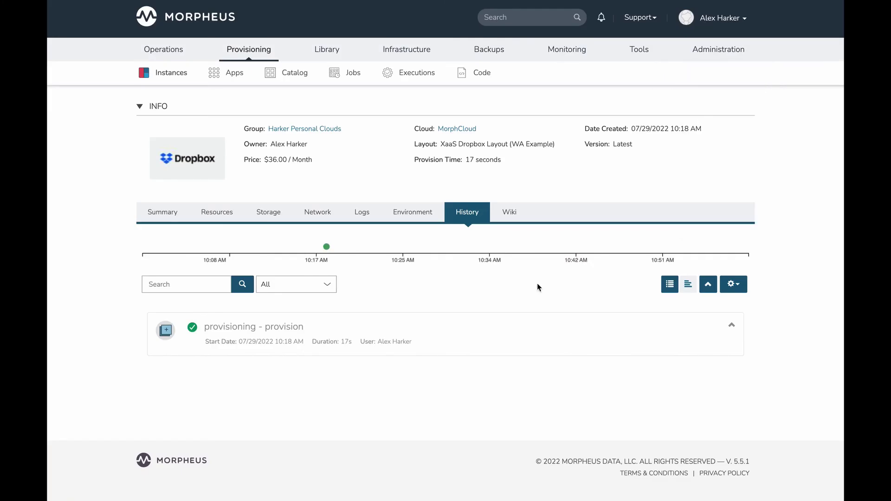
pyautogui.click(734, 325)
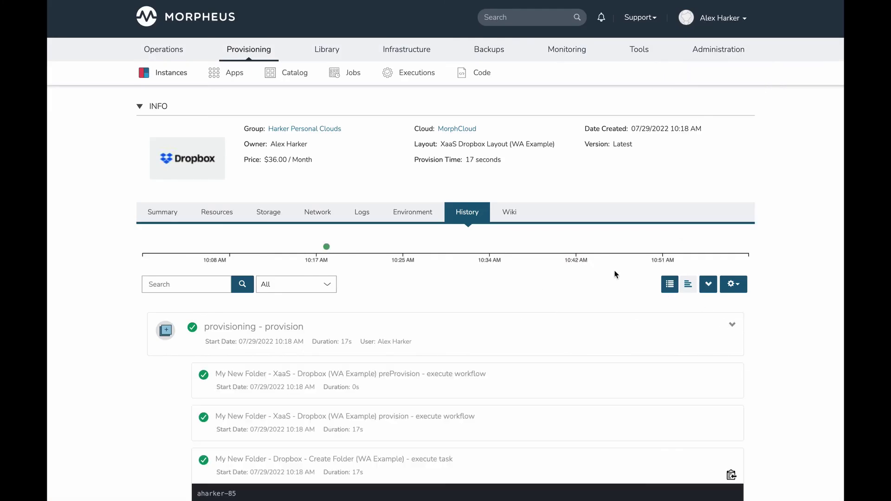
pyautogui.scroll(-2, 596, 262)
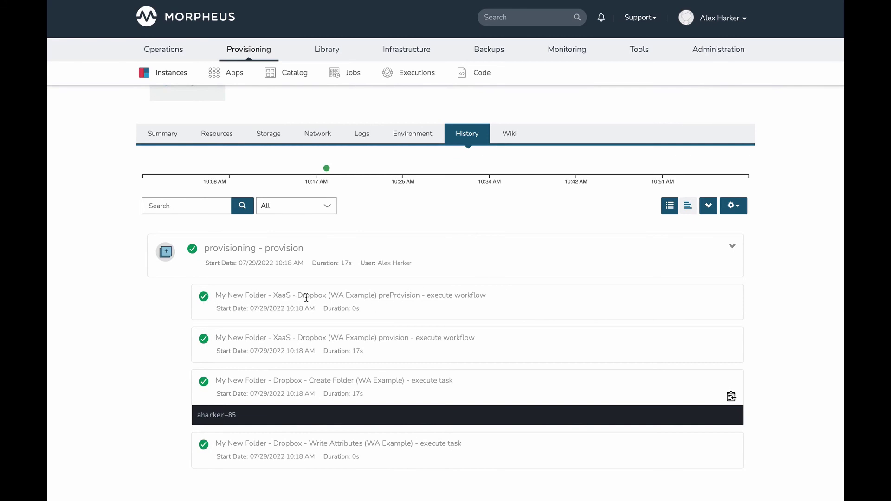
pyautogui.scroll(-2, 422, 298)
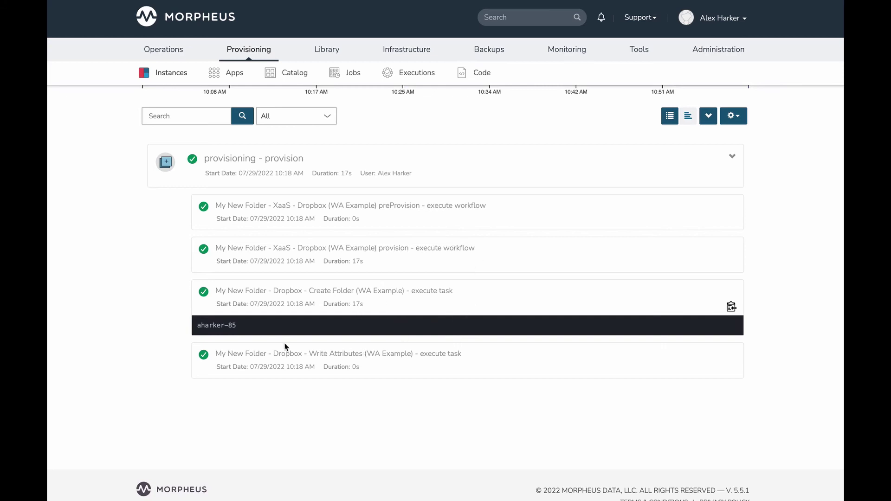
# Step: Highlight the folder name output by the Dropbox - Create Folder (WA Example) task in the history
pyautogui.moveTo(198, 325); pyautogui.dragTo(247, 328)
pyautogui.click(247, 328)
pyautogui.moveTo(239, 328); pyautogui.dragTo(196, 326)
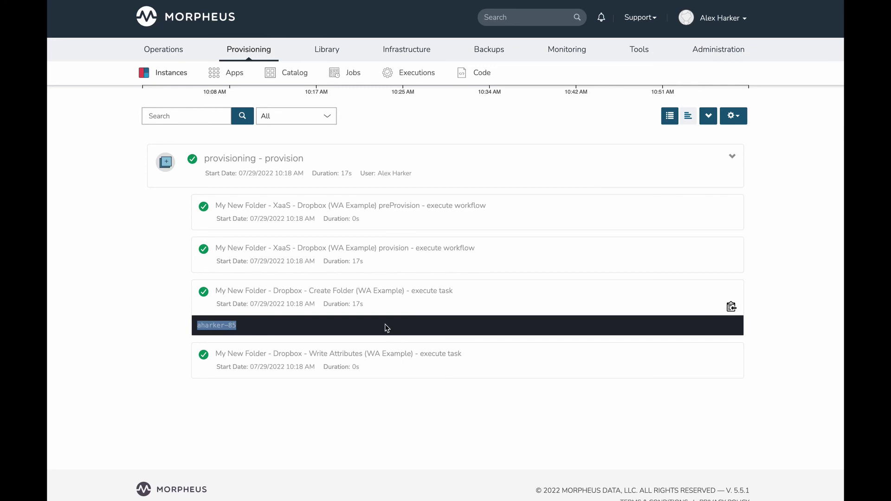
pyautogui.scroll(6, 385, 324)
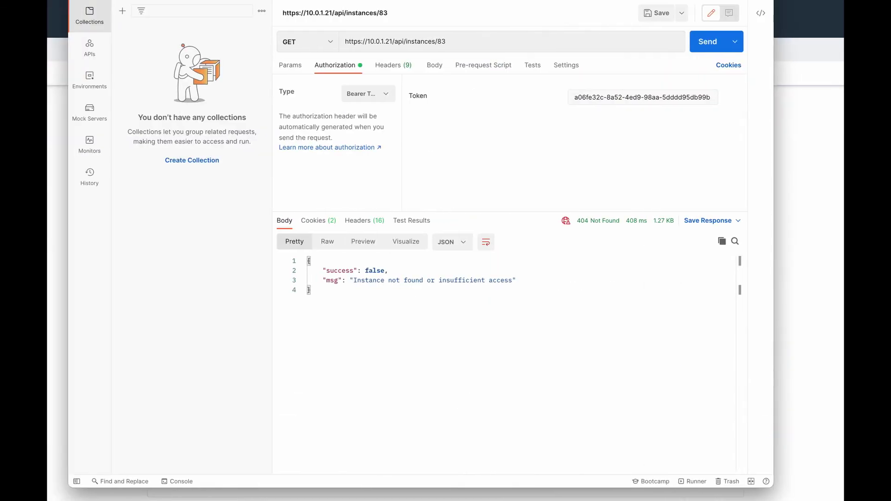
# Step: Switch to Postman, change the instance ID in the GET request URL to 85, and send the request
pyautogui.click(456, 41)
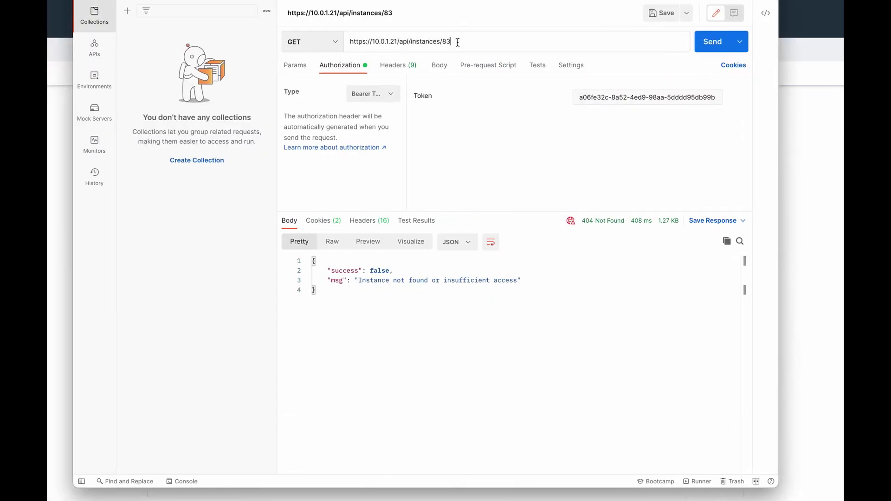
pyautogui.press('BackSpace')
pyautogui.write('5')
pyautogui.press('Return')
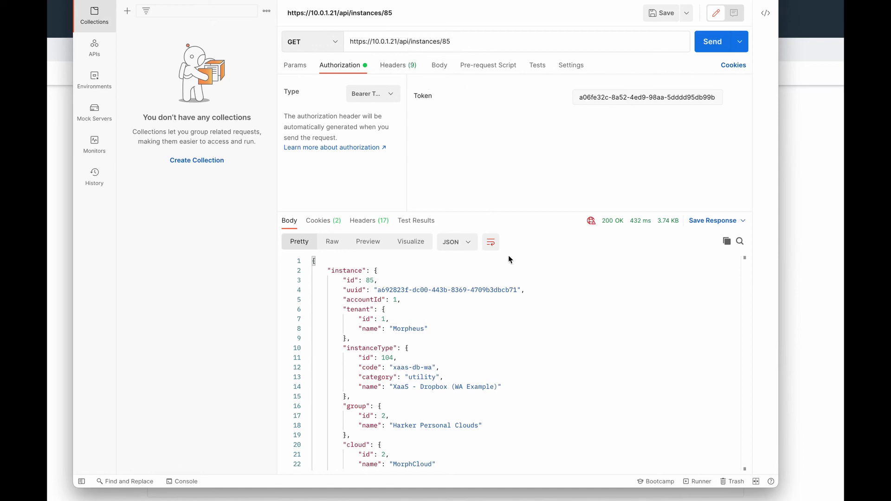
# Step: Examine the JSON response for the instance down to the attributes block of its config section
pyautogui.scroll(-1, 509, 278)
pyautogui.scroll(-5, 433, 310)
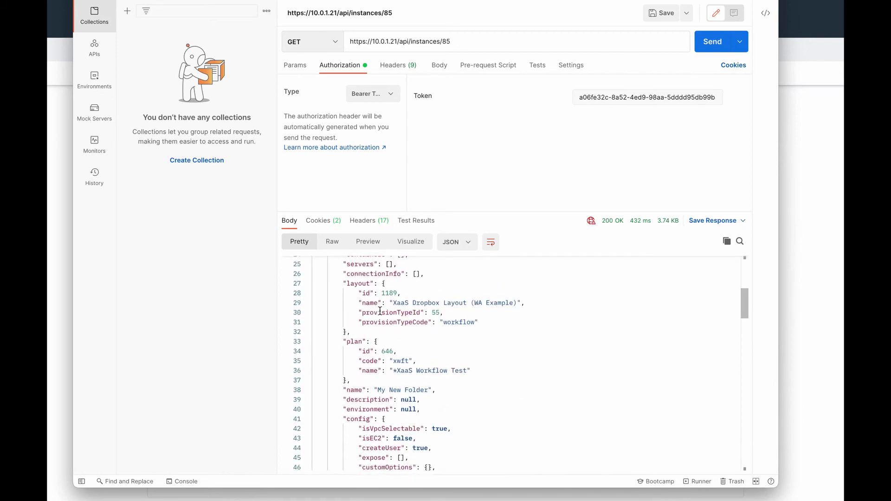
pyautogui.scroll(-3, 379, 308)
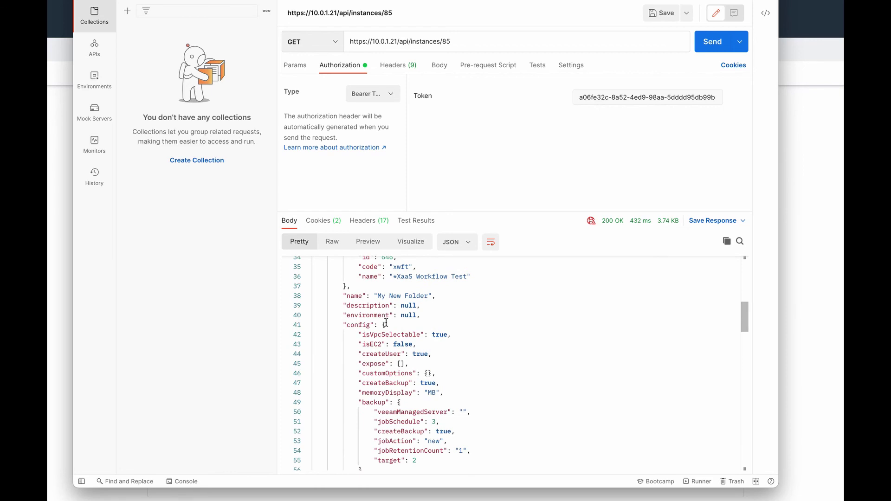
pyautogui.scroll(-1, 385, 319)
pyautogui.scroll(10, 362, 309)
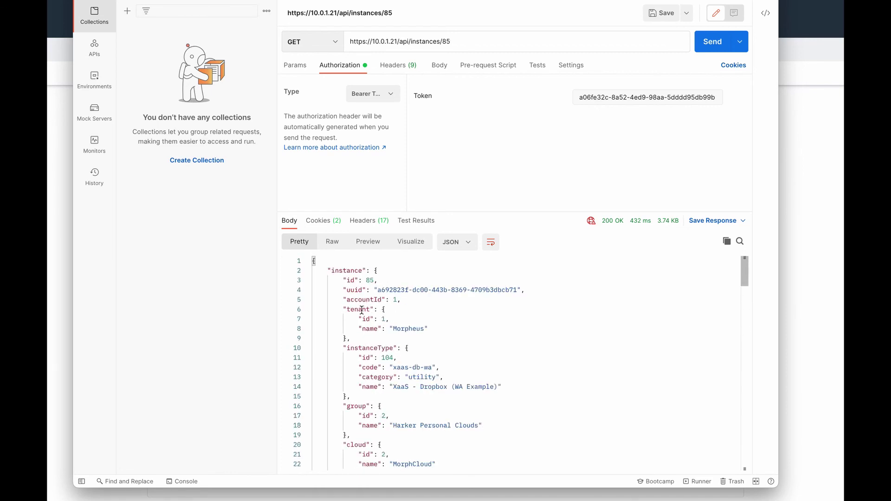
pyautogui.scroll(-8, 359, 311)
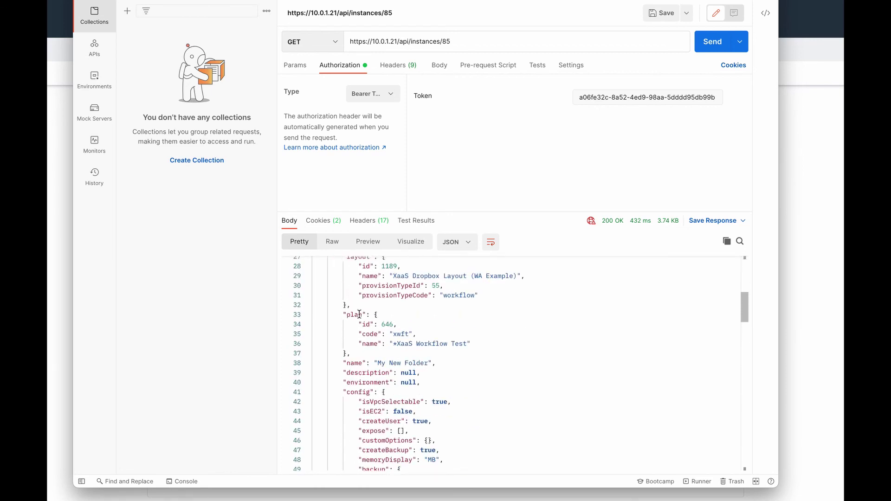
pyautogui.scroll(-5, 359, 314)
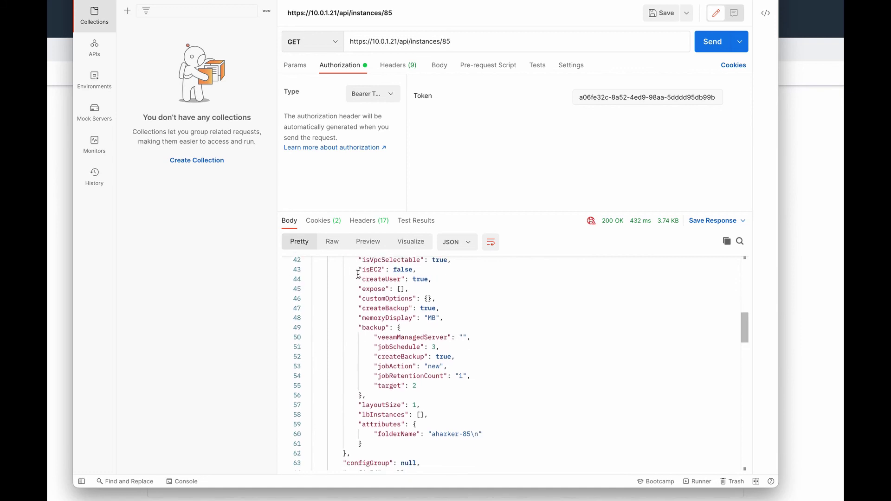
pyautogui.scroll(-3, 374, 315)
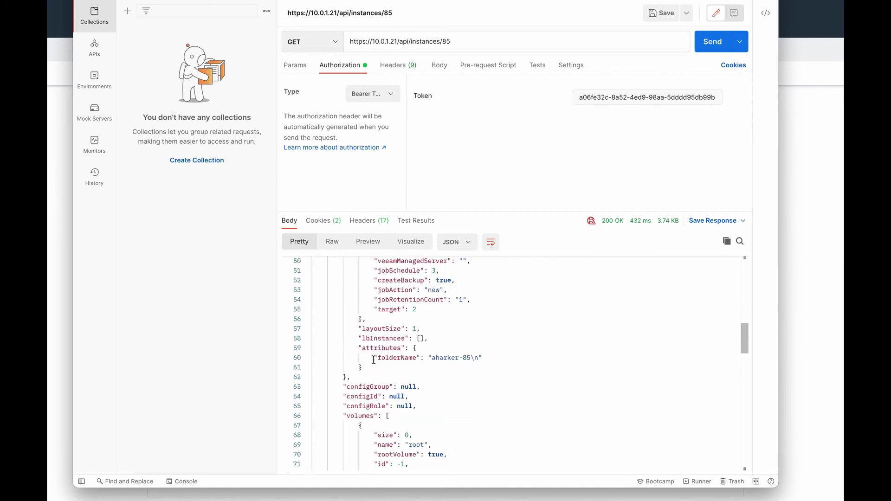
# Step: Highlight the folderName attribute, its stored value and the trailing newline characters in the response
pyautogui.moveTo(374, 358); pyautogui.dragTo(482, 359)
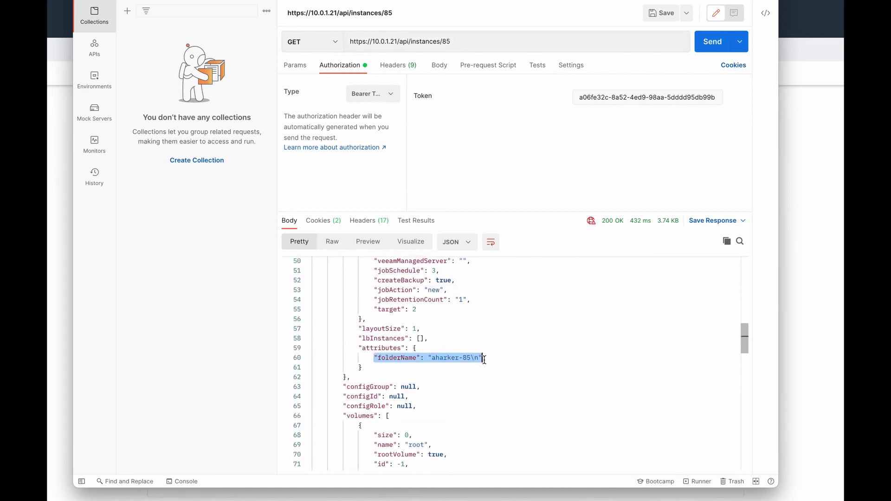
pyautogui.click(379, 358)
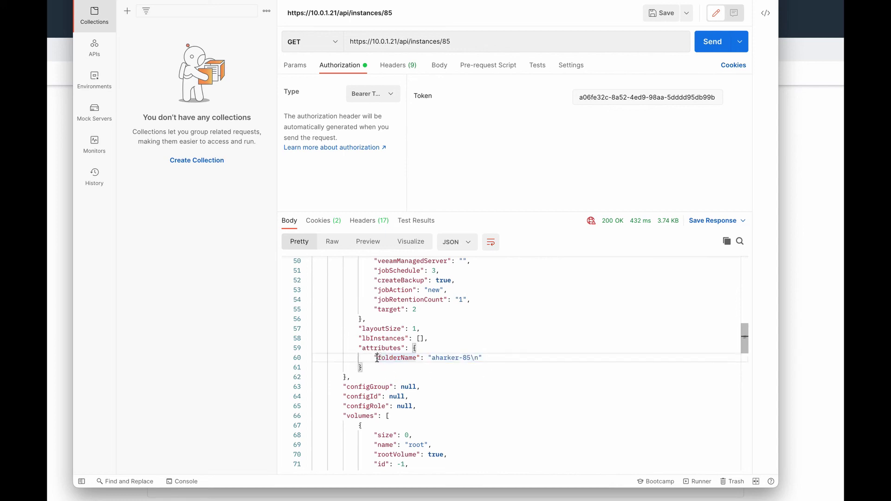
pyautogui.moveTo(379, 357); pyautogui.dragTo(417, 357)
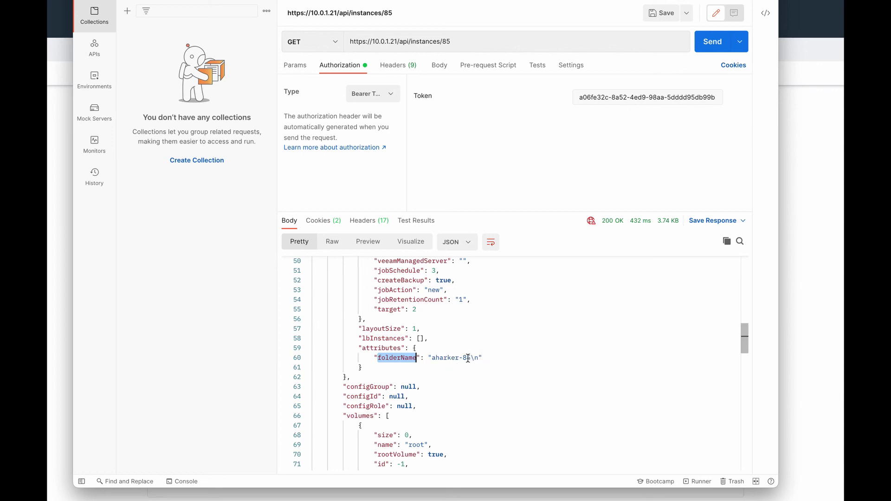
pyautogui.click(489, 359)
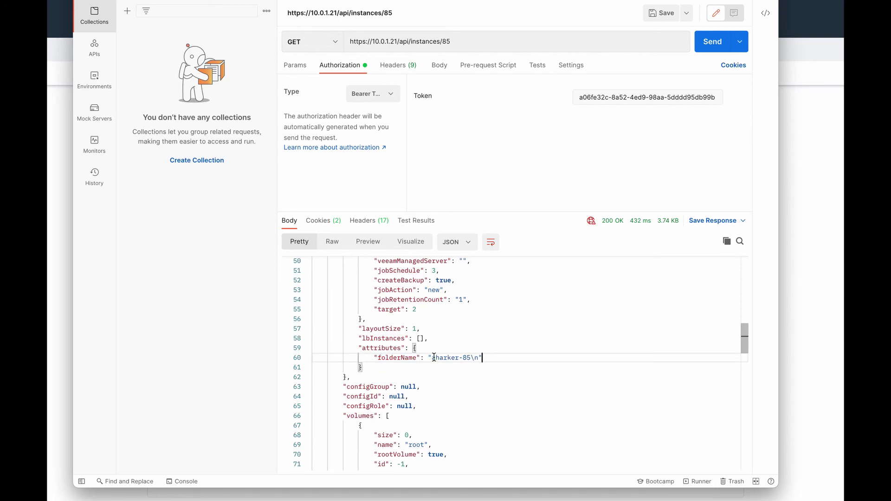
pyautogui.click(472, 358)
pyautogui.click(490, 358)
pyautogui.doubleClick(476, 358)
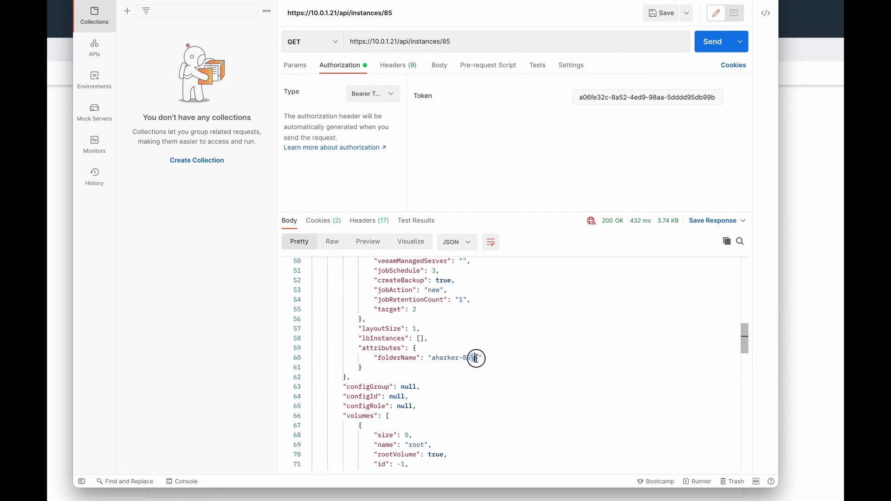
pyautogui.press('End')
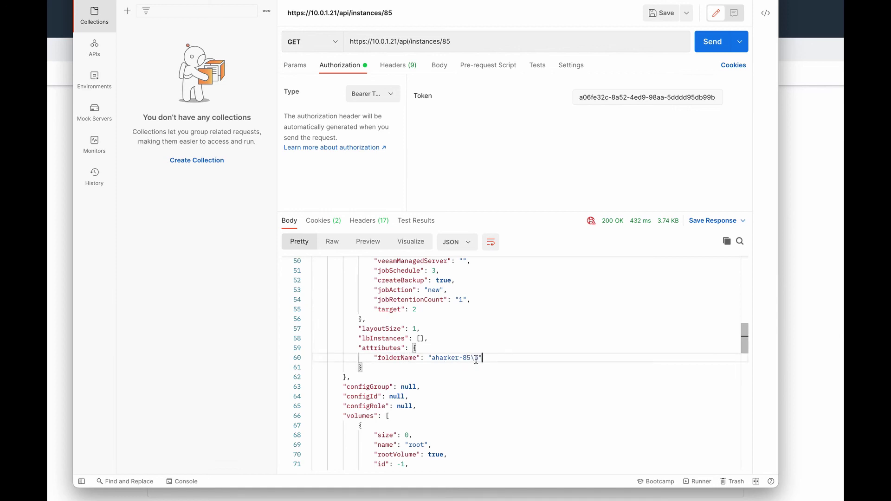
pyautogui.moveTo(480, 358); pyautogui.dragTo(432, 358)
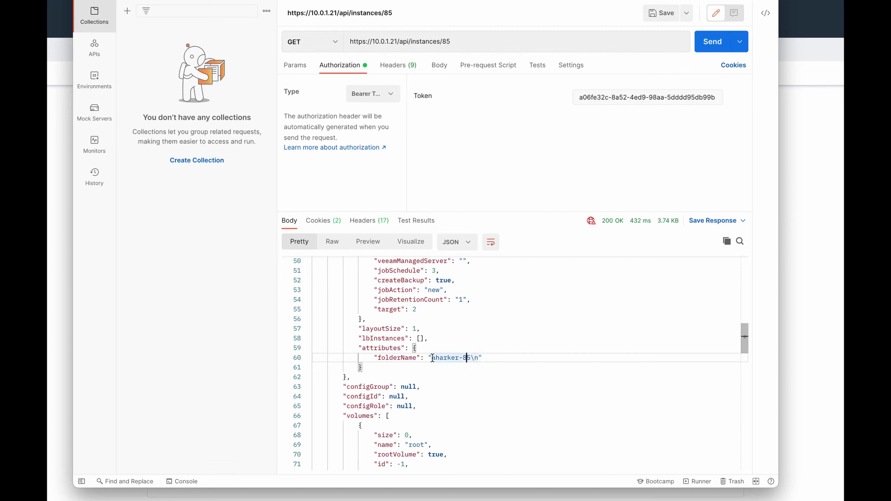
pyautogui.click(496, 360)
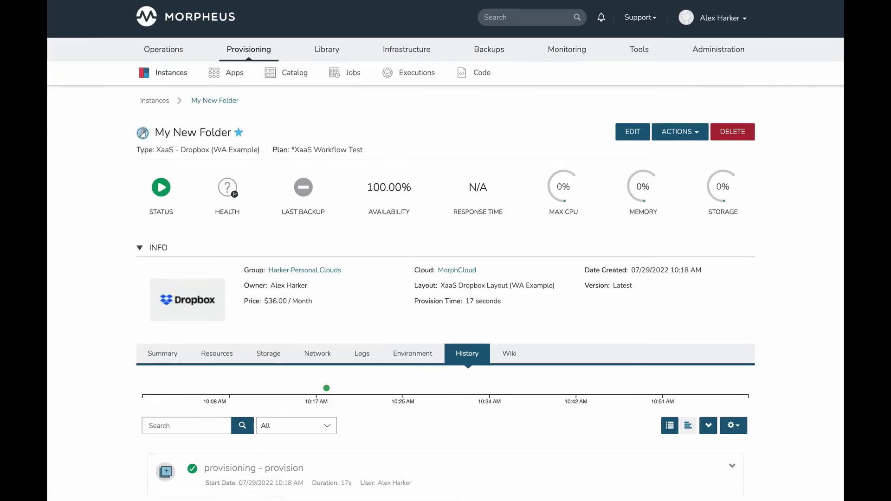
# Step: Switch back to Morpheus, return to the instances list and delete the "My New Folder" instance without forcing the deletion
pyautogui.click(154, 101)
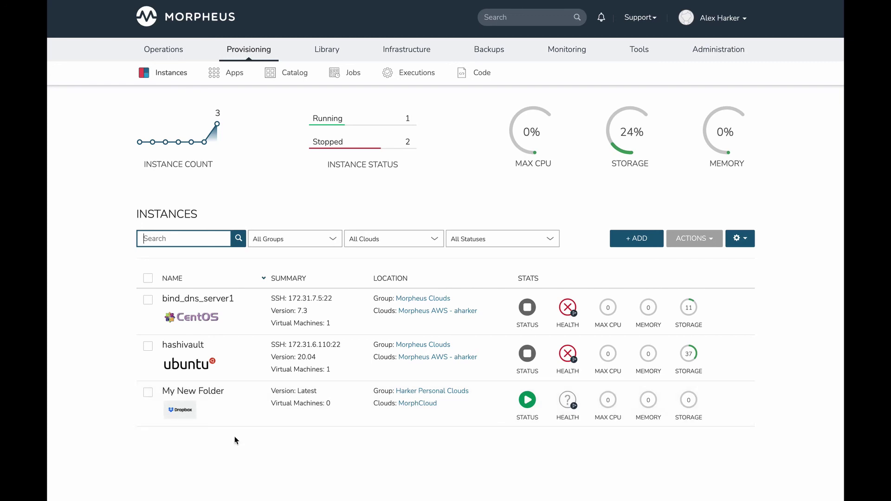
pyautogui.click(148, 393)
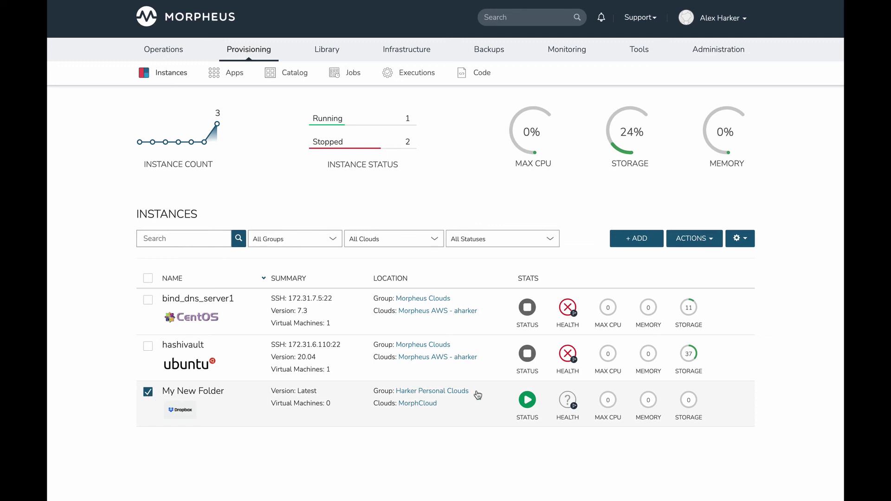
pyautogui.click(694, 242)
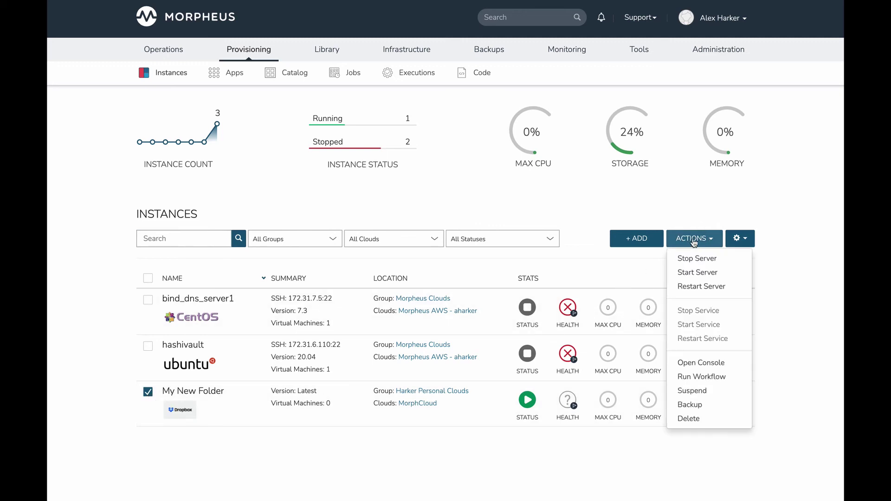
pyautogui.click(696, 419)
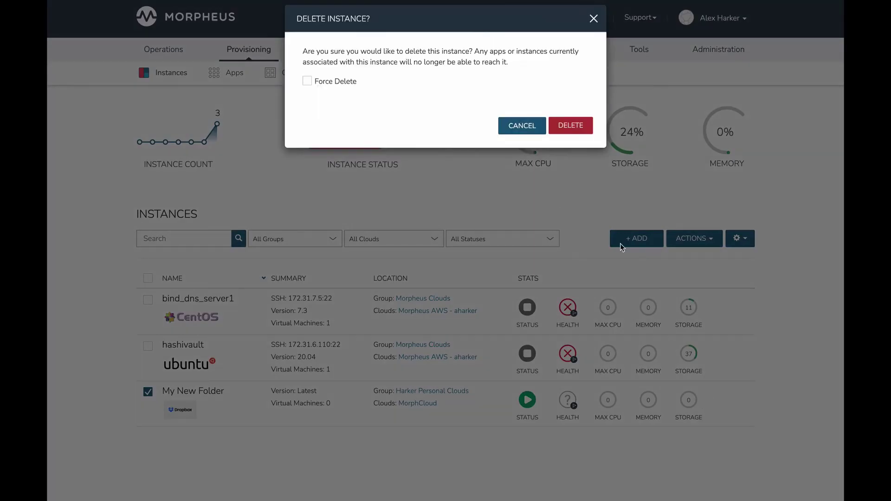
pyautogui.click(571, 131)
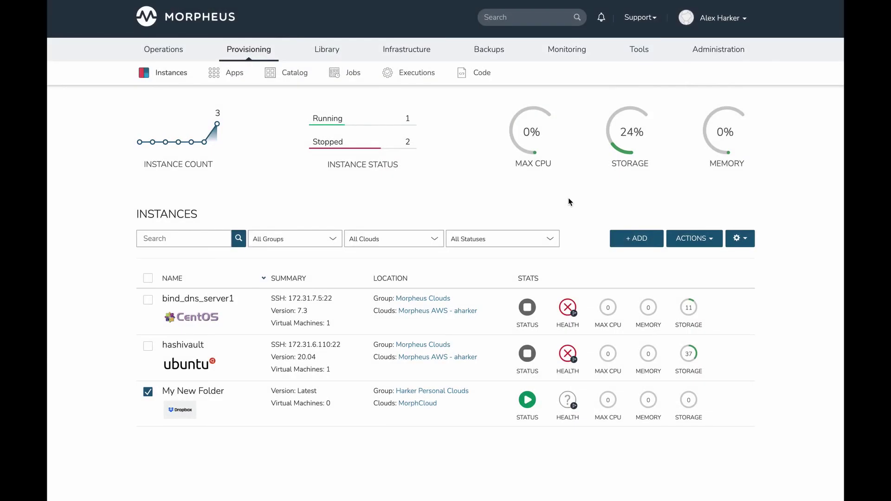